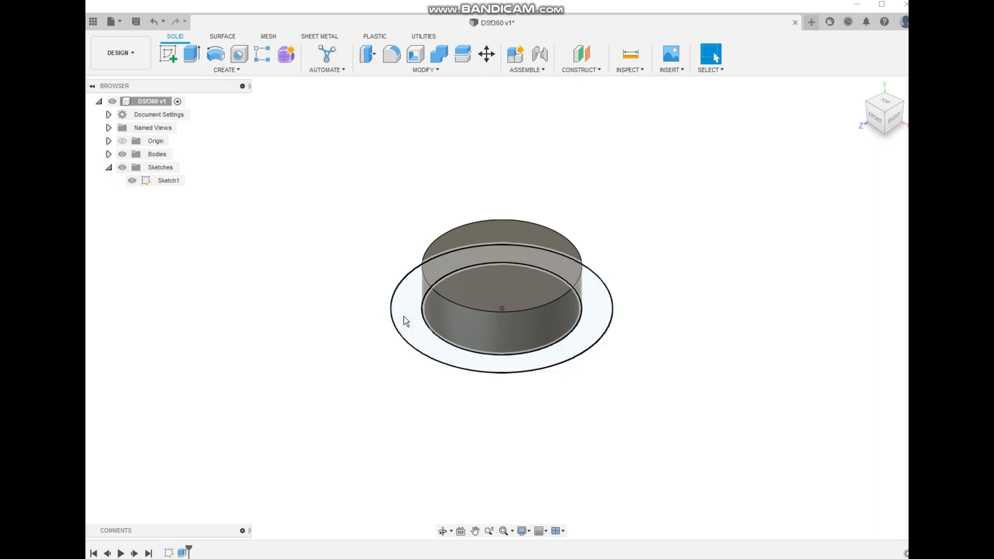
{"action": "left_click", "coordinate": [404, 315]}
{"action": "key", "text": "e"}
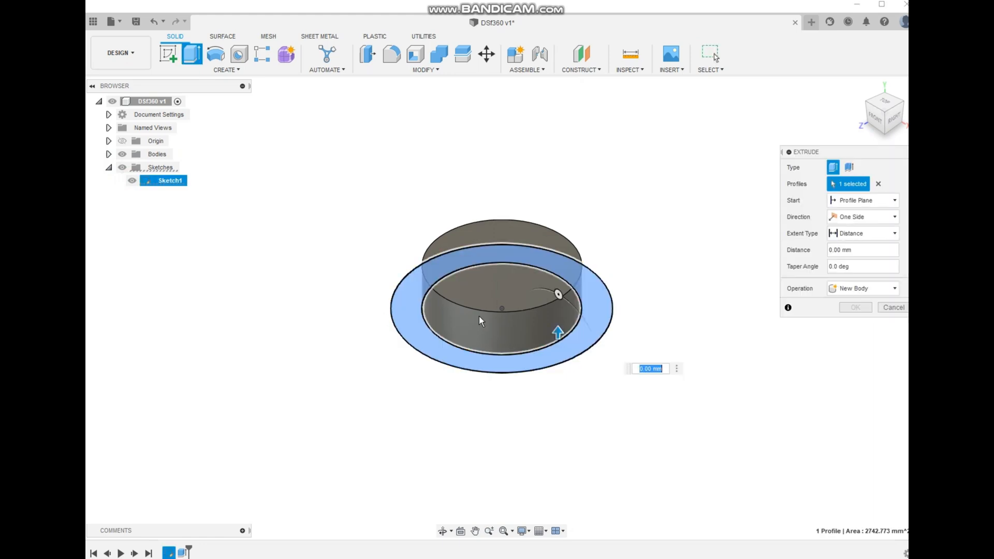
{"action": "left_click", "coordinate": [858, 218]}
{"action": "left_click", "coordinate": [851, 244]}
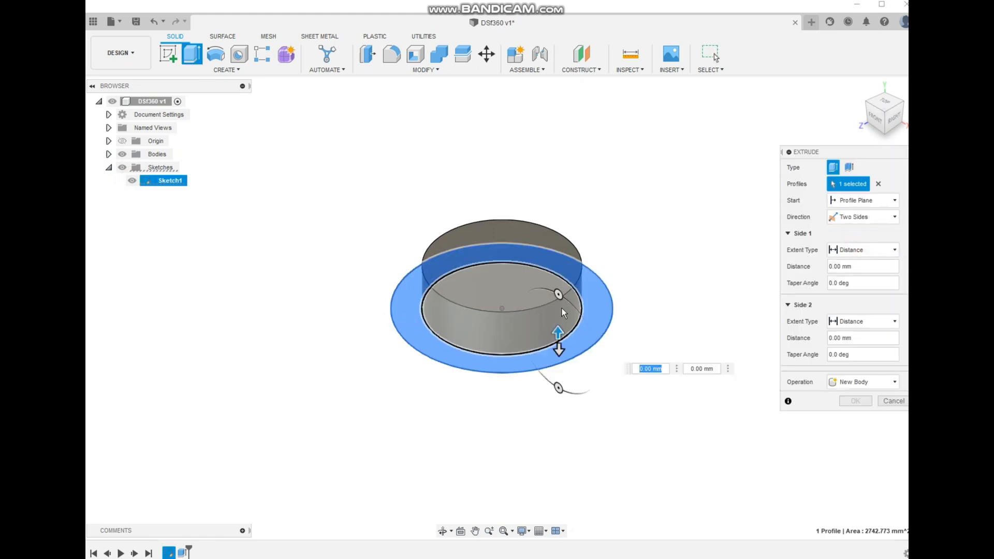
{"action": "left_click", "coordinate": [549, 327]}
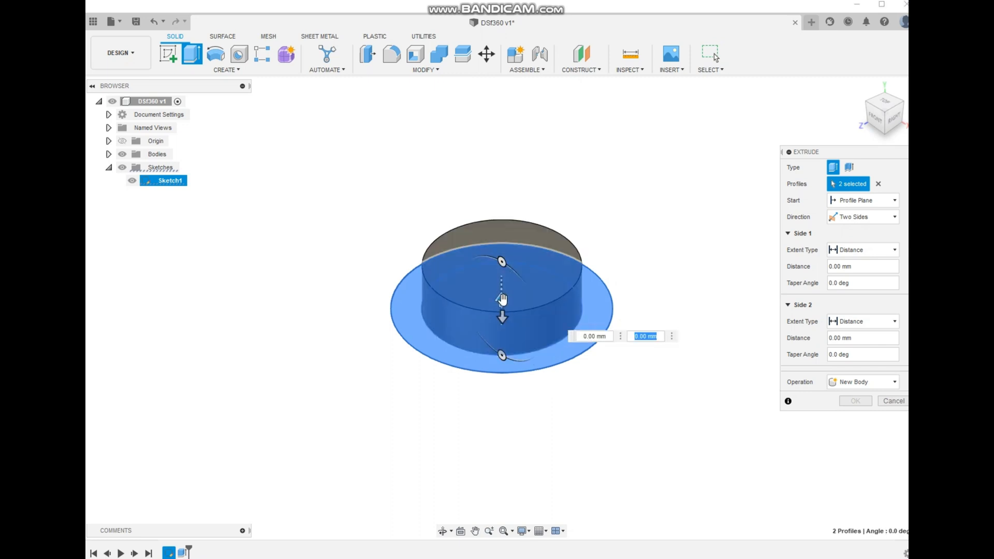
{"action": "left_click_drag", "start_coordinate": [502, 297], "coordinate": [504, 245]}
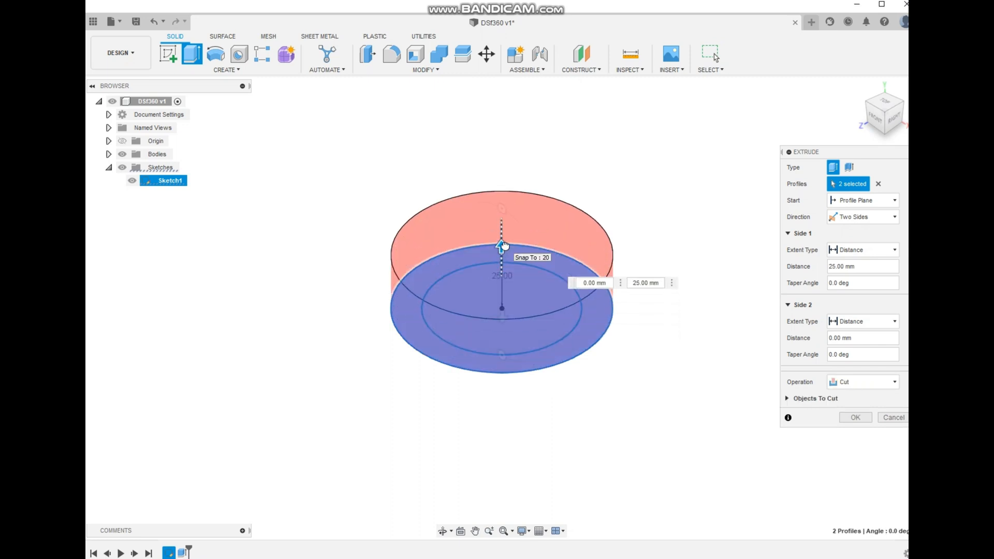
{"action": "left_click", "coordinate": [888, 420]}
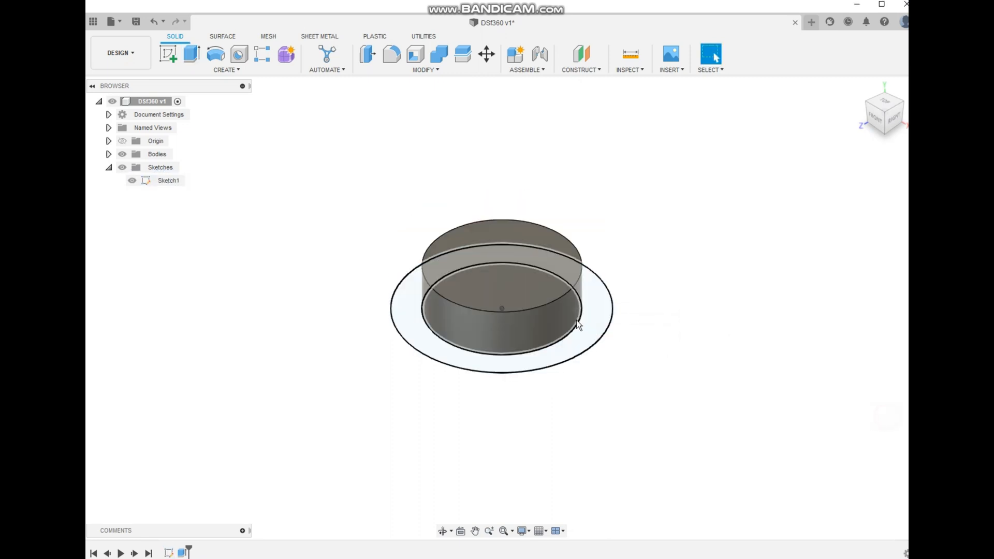
Extrude the outer ring profile on two sides, with 30 mm on side 1 and -10 mm on side 2, joined to the disc.
{"action": "left_click", "coordinate": [414, 333]}
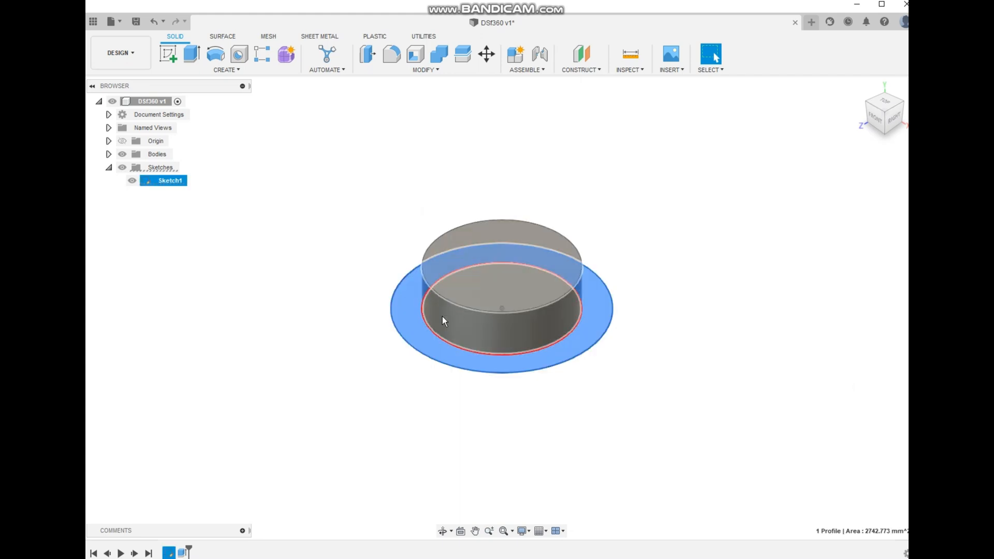
{"action": "key", "text": "e"}
{"action": "left_click", "coordinate": [857, 217]}
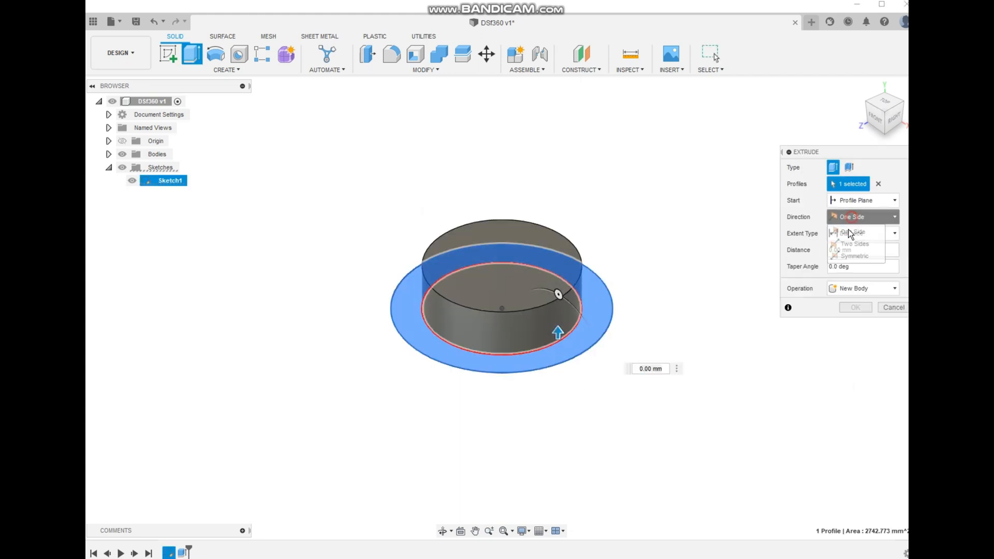
{"action": "left_click", "coordinate": [846, 242]}
{"action": "left_click_drag", "start_coordinate": [557, 331], "coordinate": [555, 268]}
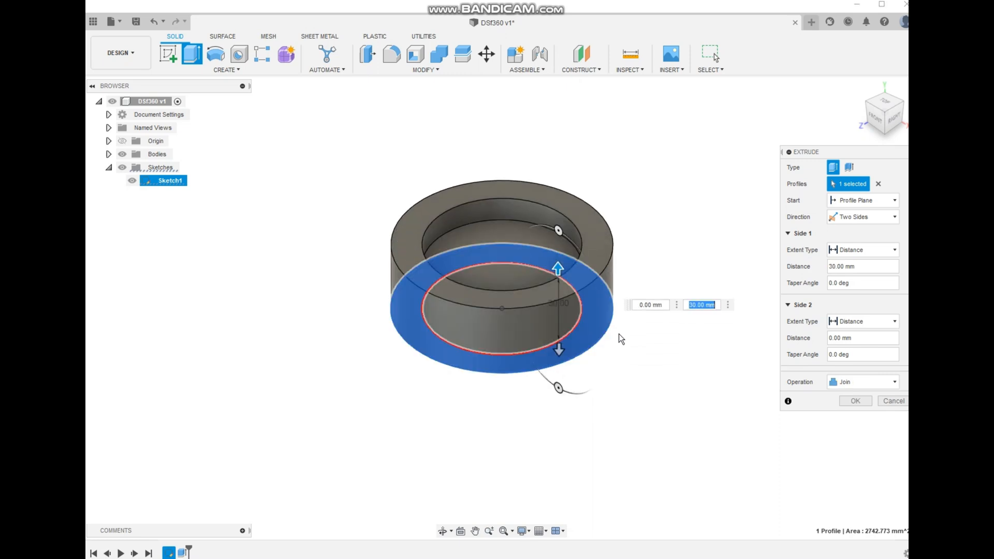
{"action": "left_click_drag", "start_coordinate": [559, 349], "coordinate": [561, 335]}
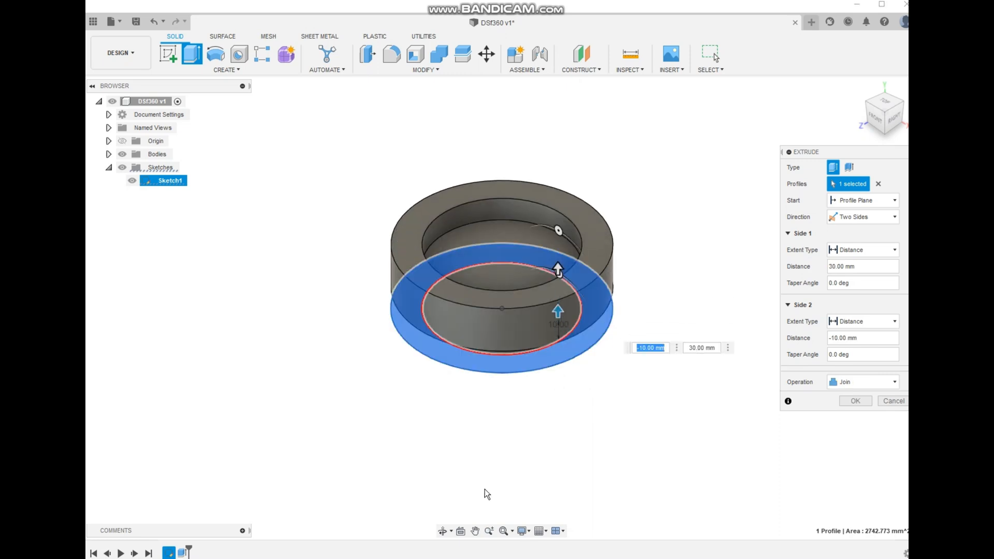
{"action": "left_click", "coordinate": [855, 401]}
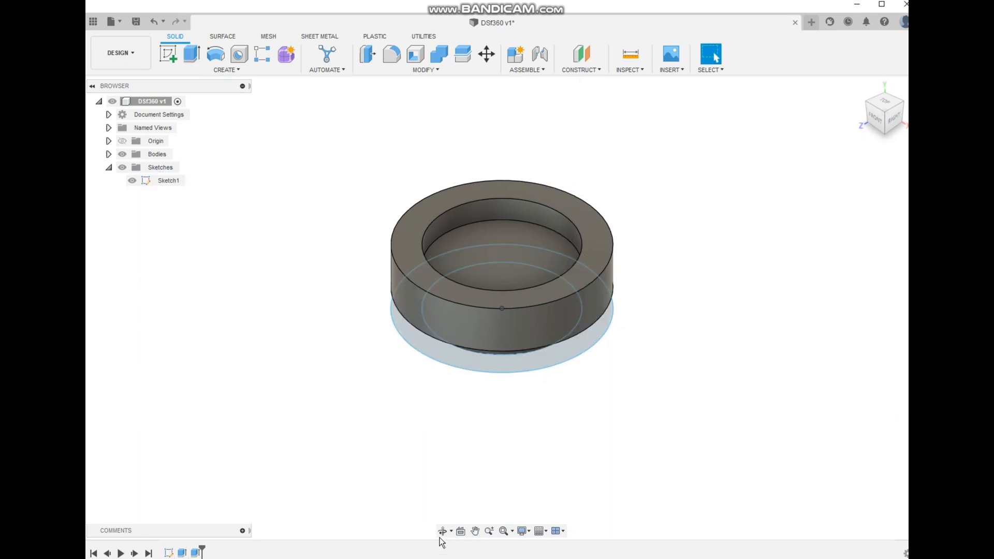
Fillet the circular edge of the recessed floor inside the ring with a 15 mm radius.
{"action": "left_click", "coordinate": [443, 531]}
{"action": "left_click_drag", "start_coordinate": [481, 476], "coordinate": [460, 472]}
{"action": "left_click_drag", "start_coordinate": [519, 410], "coordinate": [530, 389]}
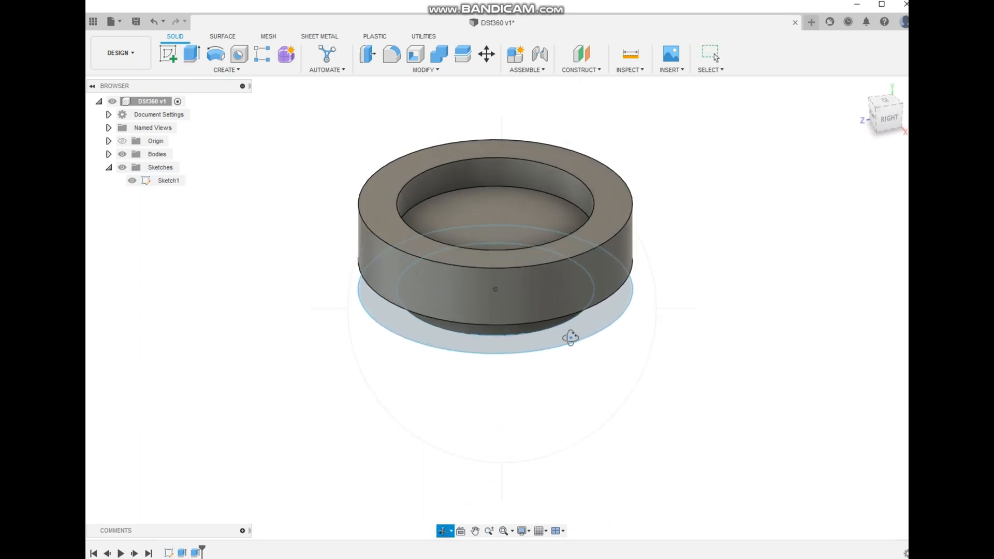
{"action": "middle_click_drag", "start_coordinate": [571, 338], "coordinate": [550, 395]}
{"action": "key", "text": "Escape"}
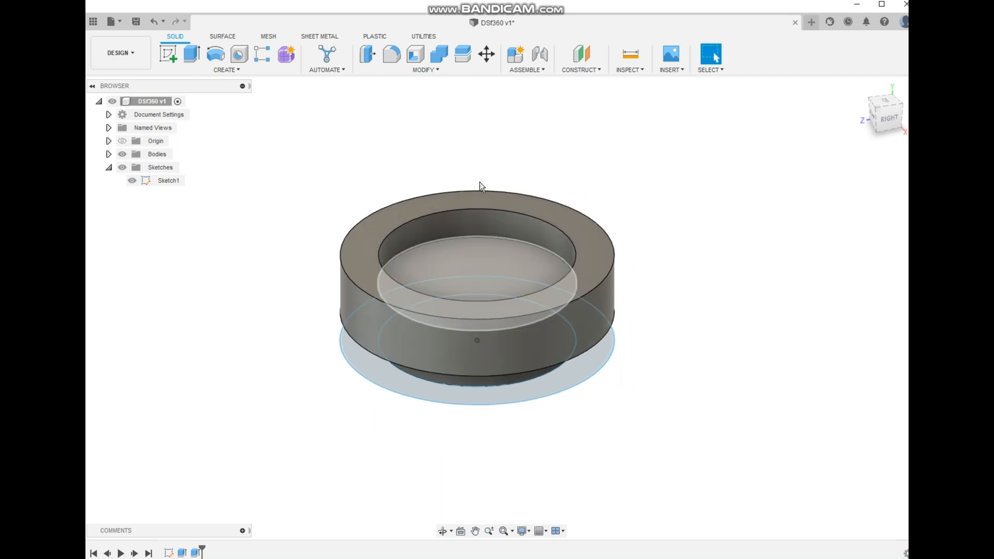
{"action": "left_click", "coordinate": [476, 238]}
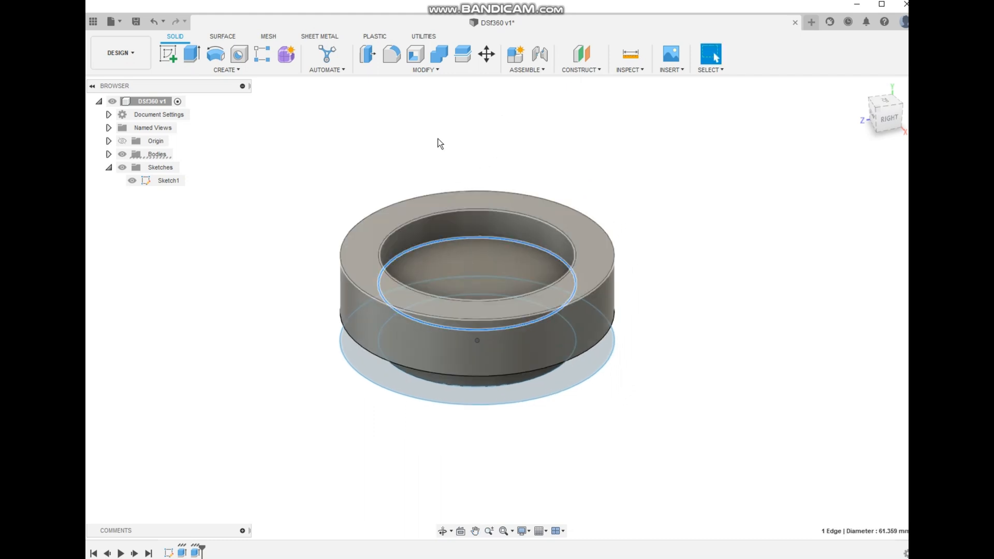
{"action": "left_click", "coordinate": [392, 56]}
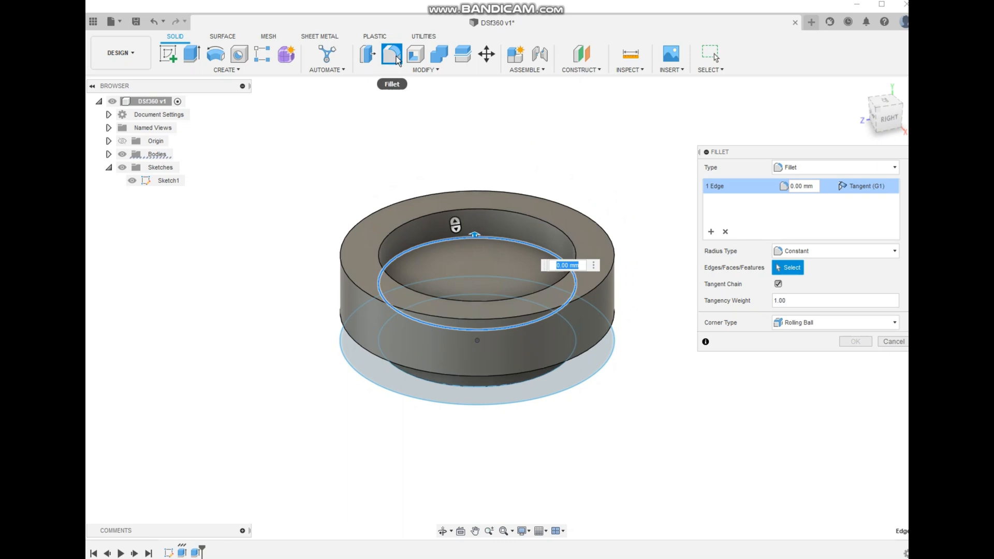
{"action": "type", "text": "15"}
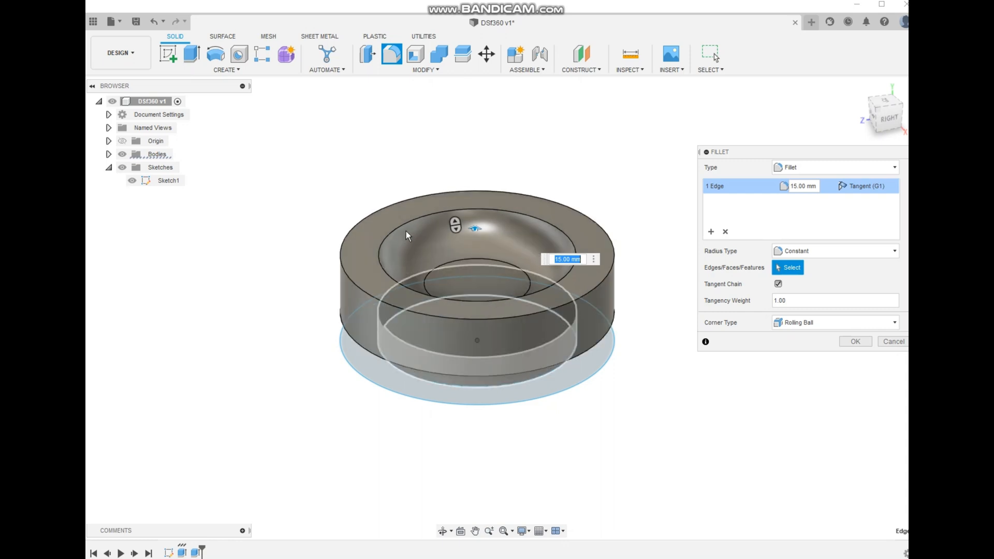
{"action": "left_click", "coordinate": [852, 344]}
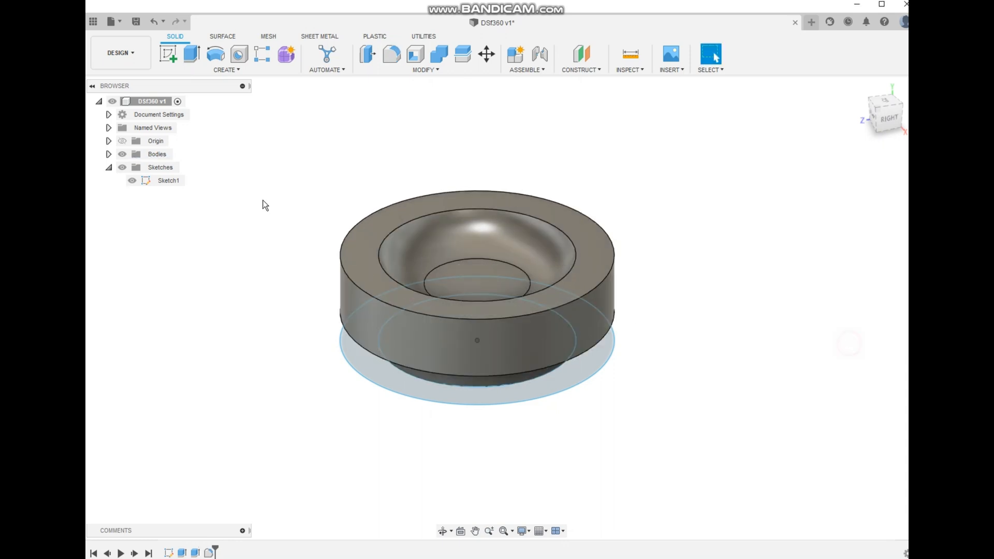
Hide the existing sketches so only the solid body is shown.
{"action": "left_click", "coordinate": [122, 167]}
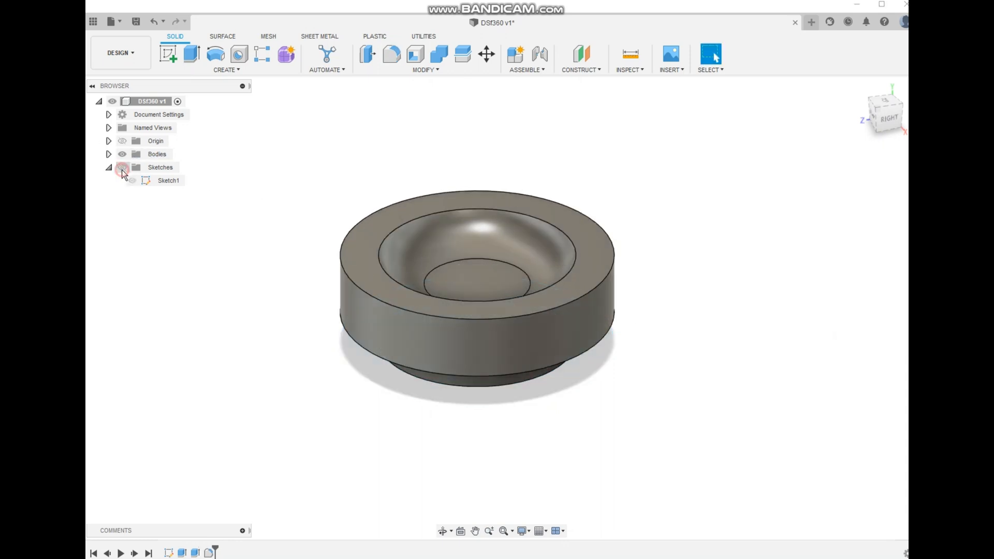
{"action": "left_click", "coordinate": [441, 530]}
{"action": "mouse_move", "coordinate": [455, 440]}
{"action": "left_mouse_down"}
{"action": "mouse_move", "coordinate": [459, 452]}
{"action": "mouse_move", "coordinate": [459, 363]}
{"action": "mouse_move", "coordinate": [445, 428]}
{"action": "mouse_move", "coordinate": [457, 452]}
{"action": "mouse_move", "coordinate": [477, 421]}
{"action": "mouse_move", "coordinate": [478, 477]}
{"action": "mouse_move", "coordinate": [477, 450]}
{"action": "left_mouse_up"}
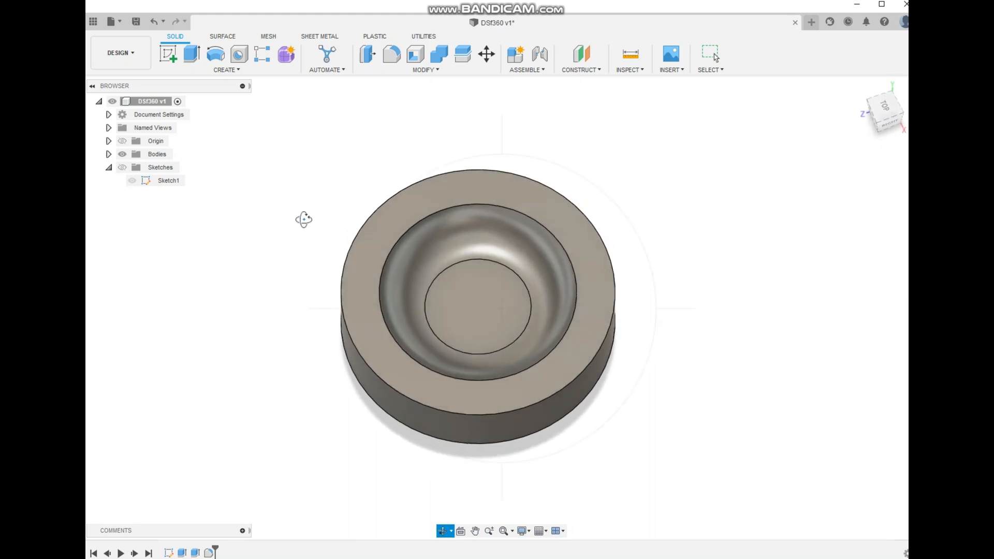
{"action": "left_click", "coordinate": [132, 180]}
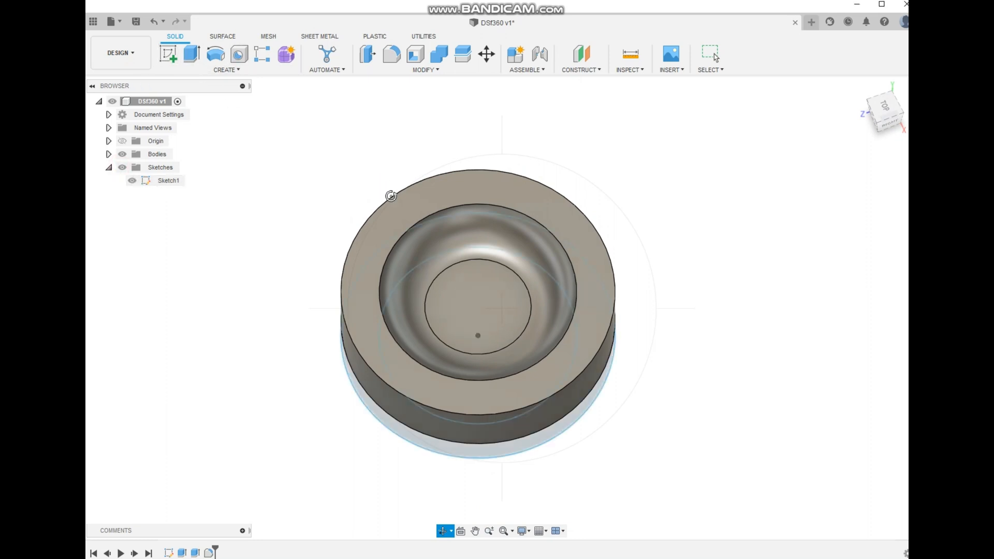
{"action": "left_click", "coordinate": [710, 49]}
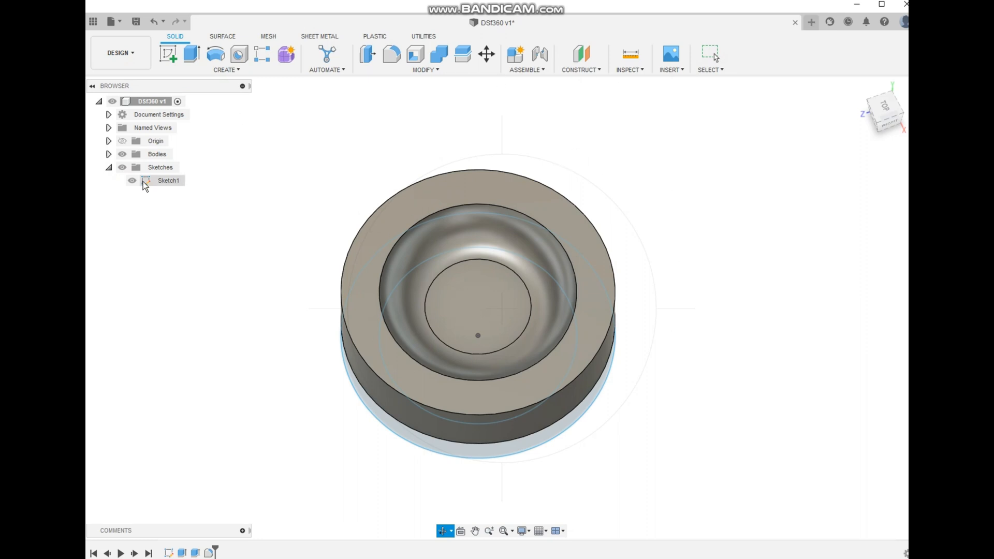
{"action": "left_click", "coordinate": [123, 167]}
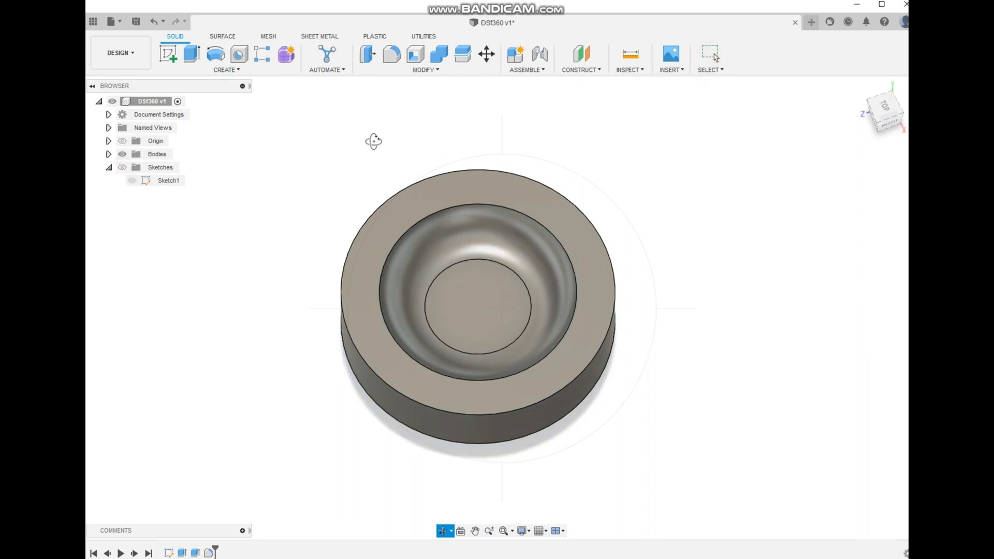
{"action": "key", "text": "Escape"}
Start a sketch on the ring's upper face and draw a centre rectangle about 4 mm by 12 mm across the rim on the vertical axis.
{"action": "left_click", "coordinate": [168, 53]}
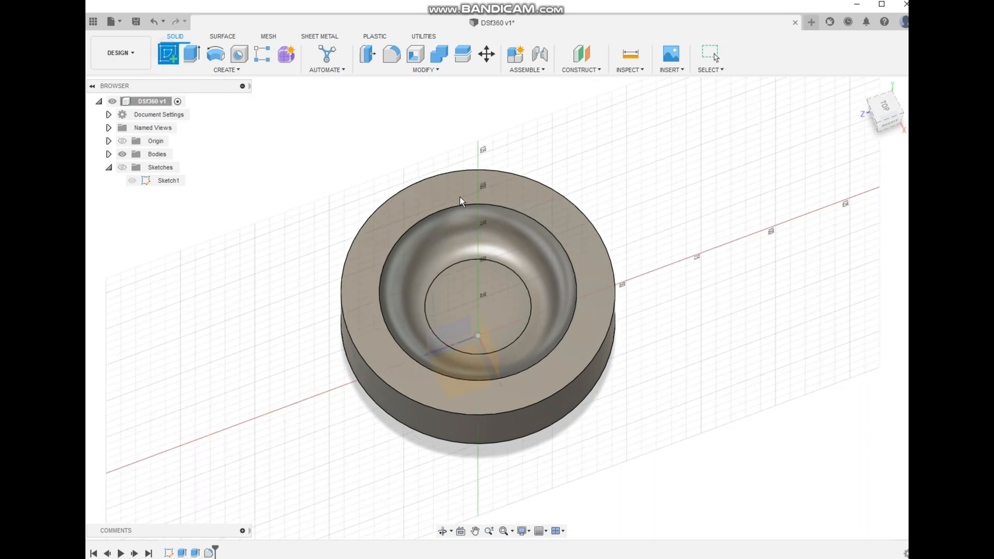
{"action": "left_click", "coordinate": [461, 182]}
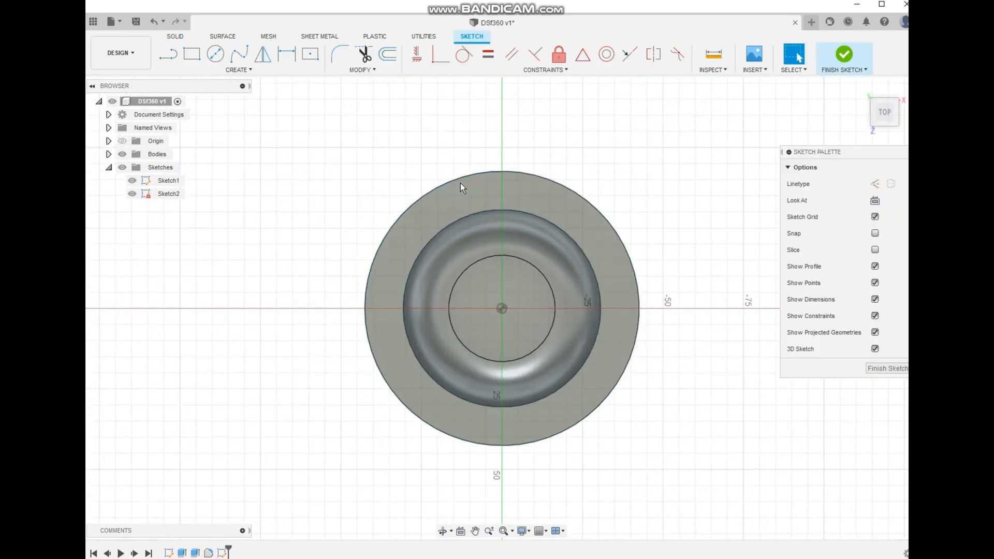
{"action": "scroll", "coordinate": [487, 194], "scroll_direction": "up", "scroll_amount": 2}
{"action": "left_click", "coordinate": [309, 54]}
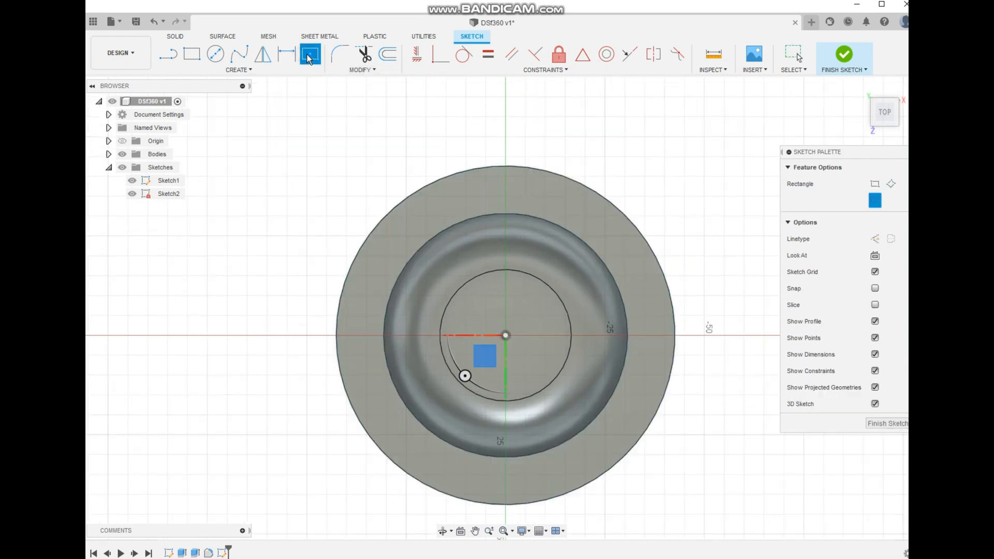
{"action": "left_click", "coordinate": [503, 178]}
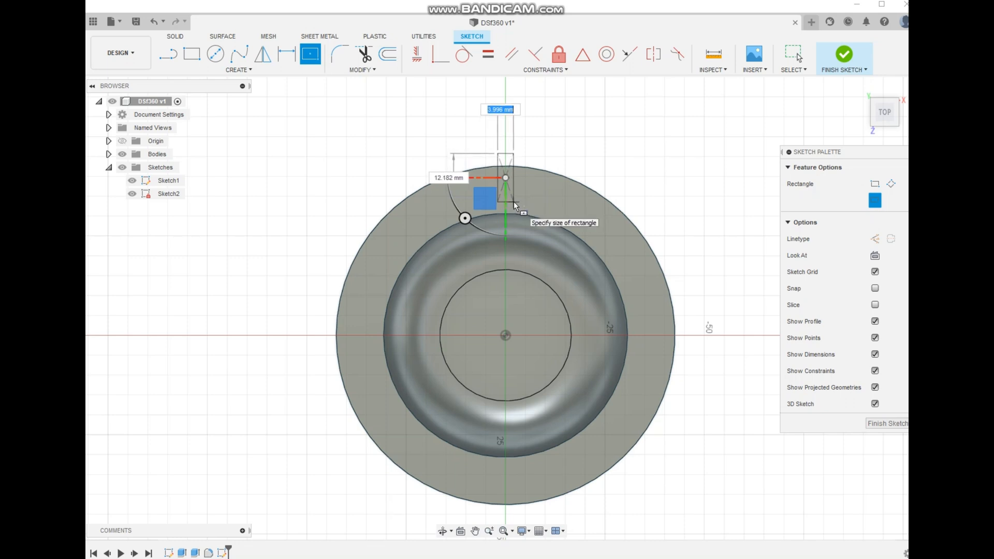
{"action": "left_click", "coordinate": [514, 205]}
{"action": "key", "text": "Escape"}
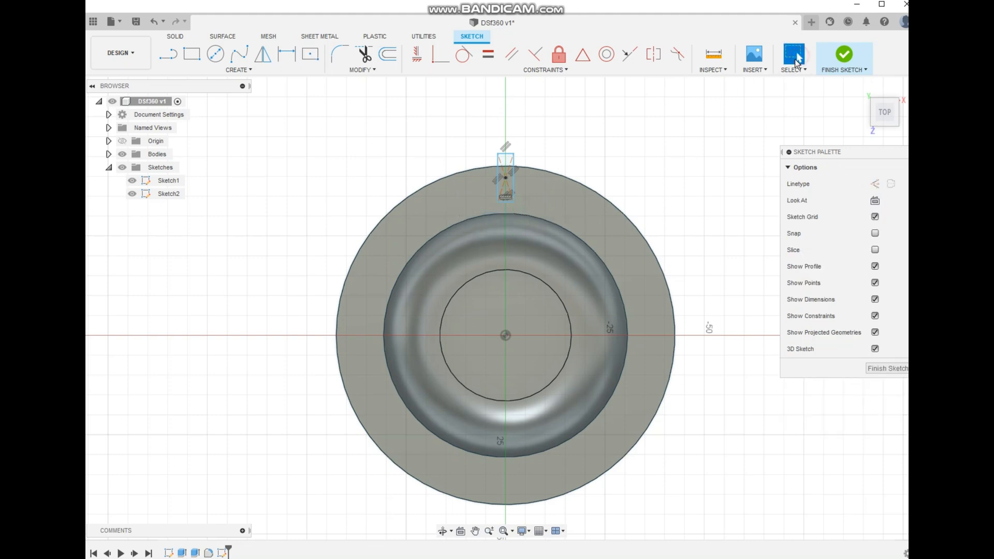
{"action": "left_click", "coordinate": [442, 531]}
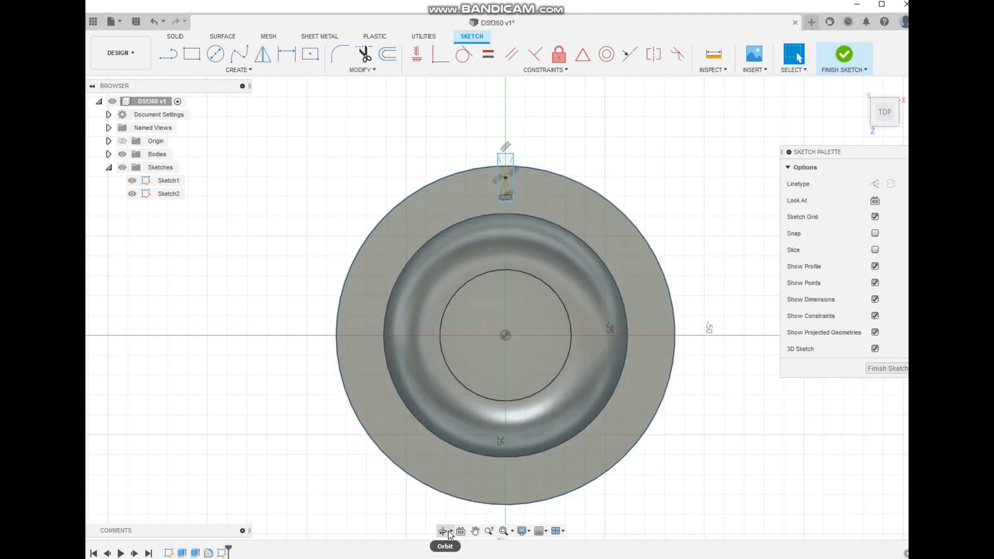
{"action": "left_click_drag", "start_coordinate": [465, 502], "coordinate": [510, 335]}
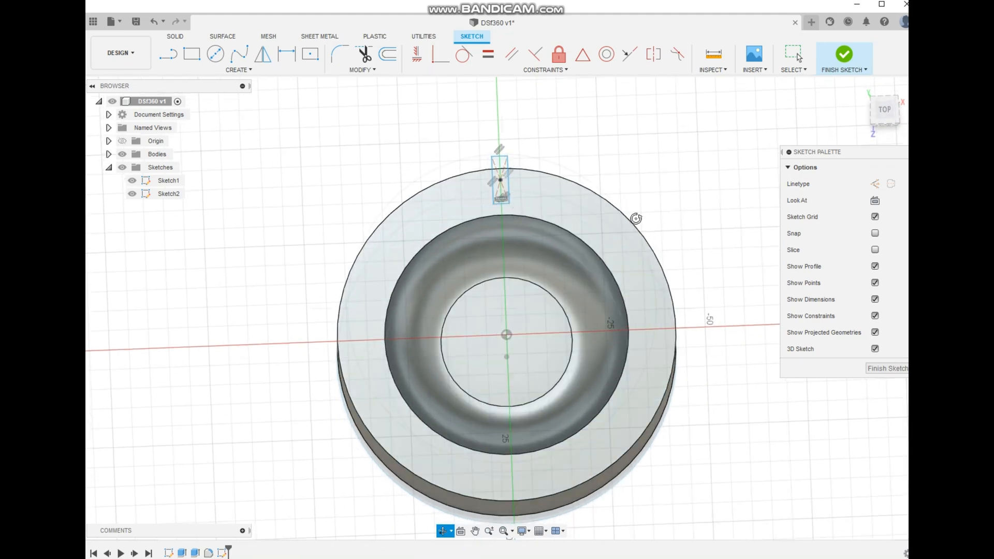
{"action": "left_click", "coordinate": [883, 110]}
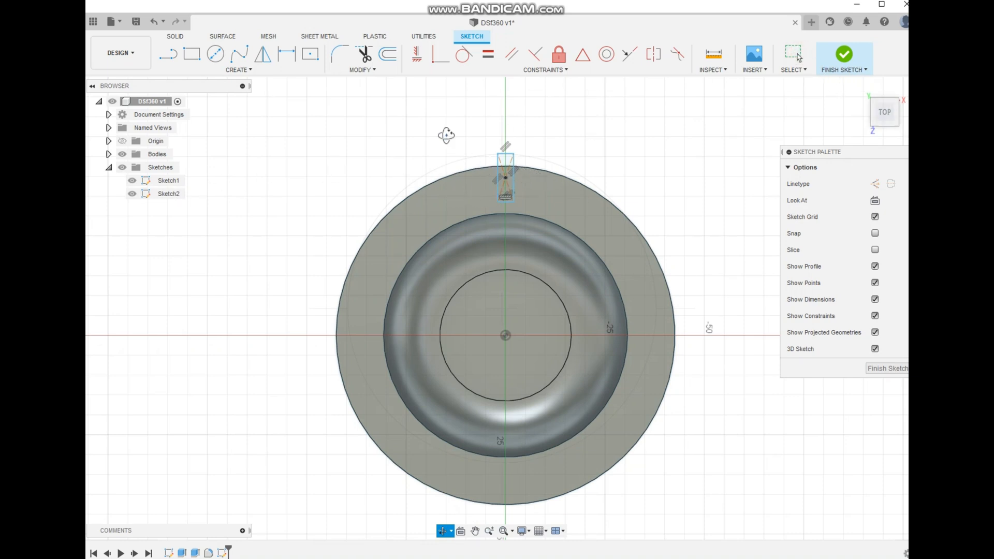
{"action": "left_click", "coordinate": [793, 55]}
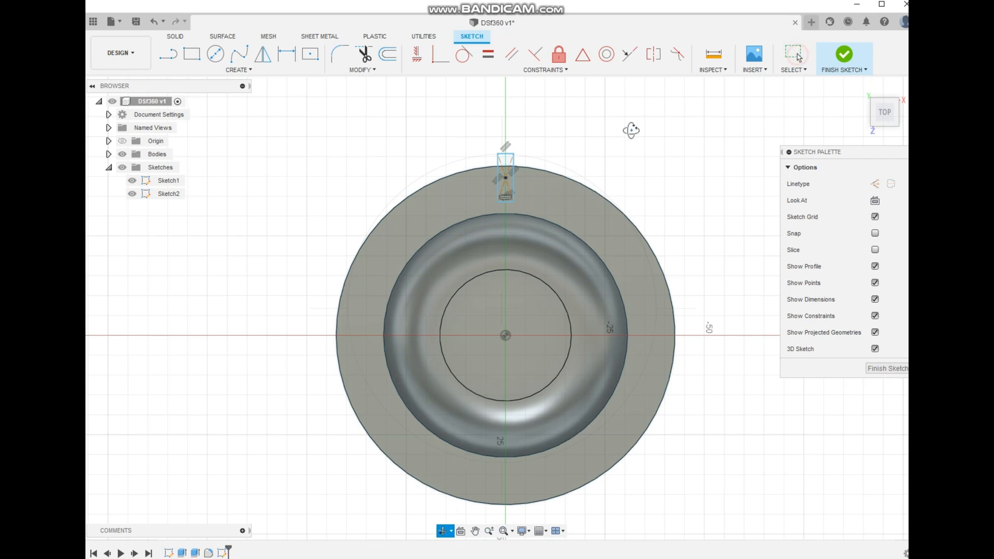
Create a circular pattern of the rectangle around the ring's centre point with 12 instances.
{"action": "double_click", "coordinate": [507, 154]}
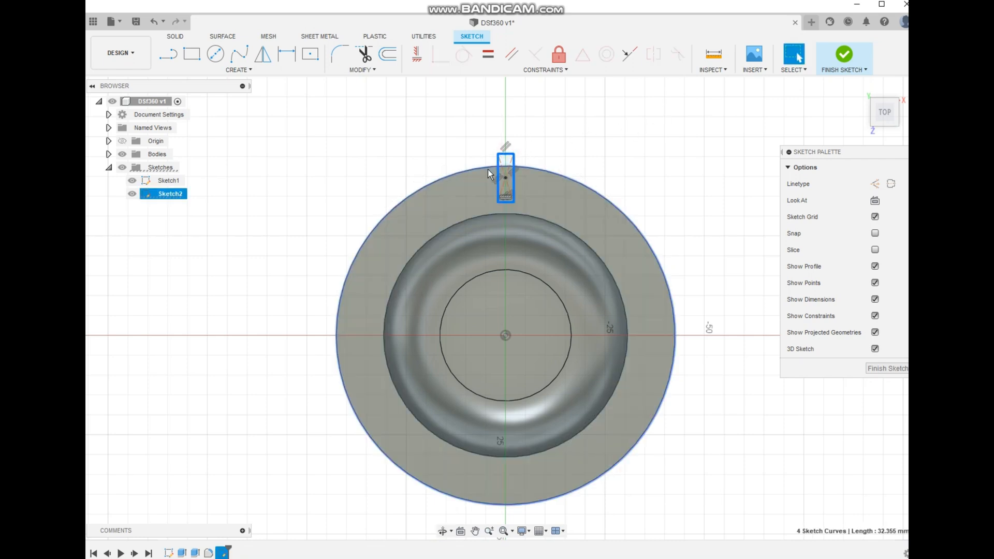
{"action": "left_click", "coordinate": [238, 70]}
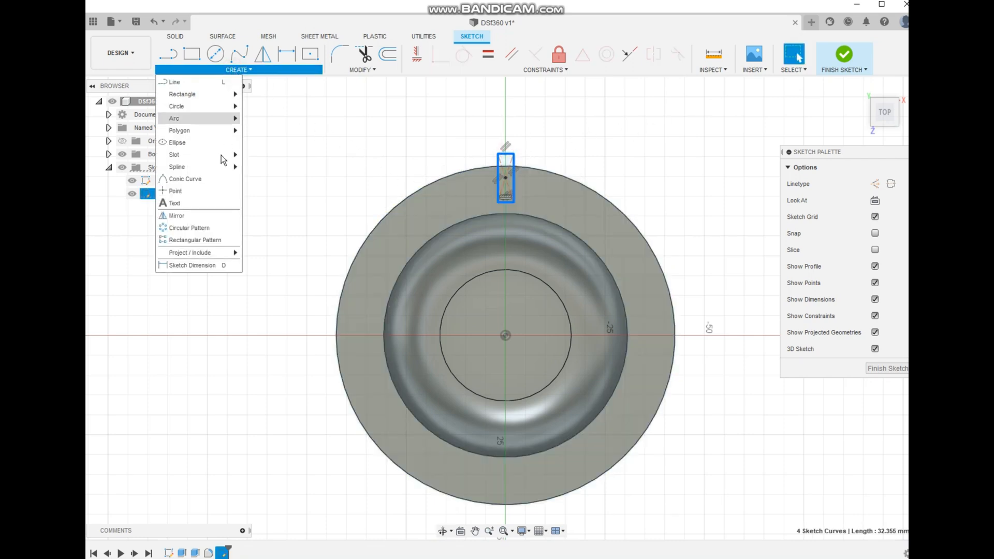
{"action": "left_click", "coordinate": [189, 227]}
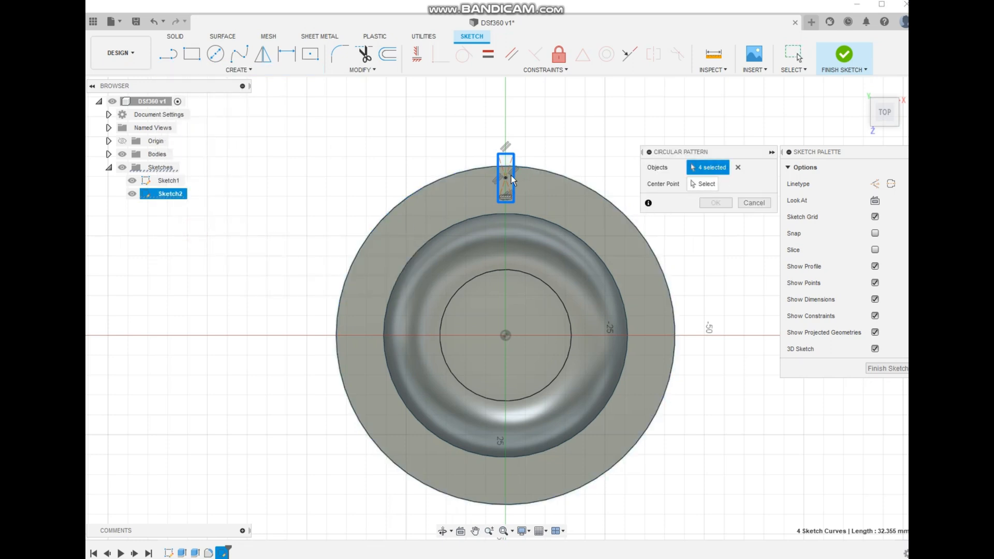
{"action": "left_click", "coordinate": [703, 184]}
{"action": "left_click", "coordinate": [505, 336]}
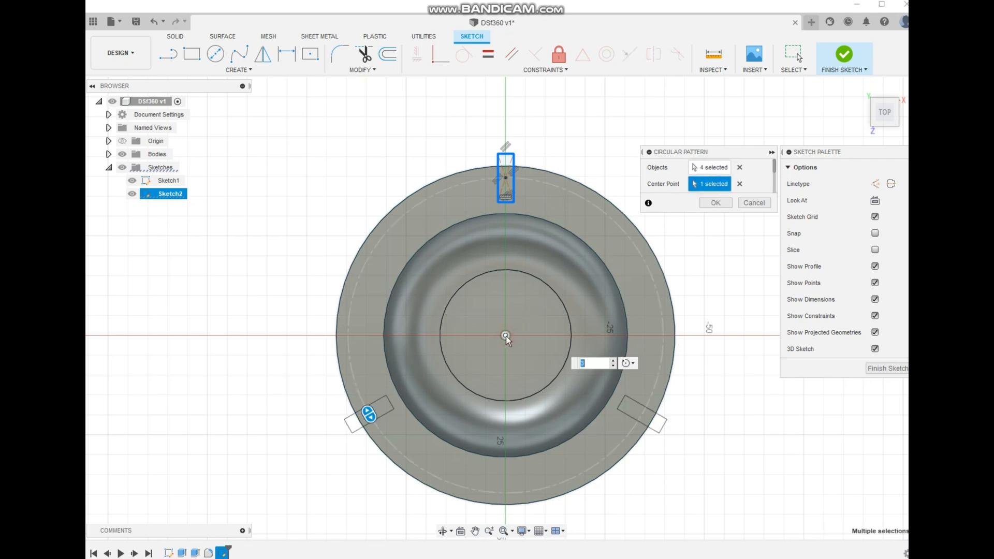
{"action": "left_click", "coordinate": [613, 361]}
{"action": "left_click", "coordinate": [613, 360]}
{"action": "left_click", "coordinate": [613, 360]}
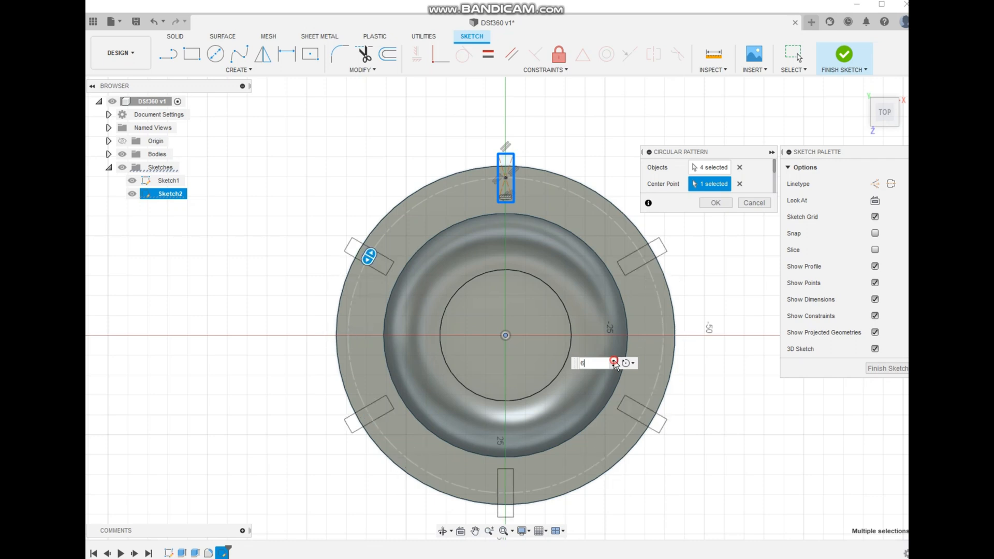
{"action": "left_click", "coordinate": [612, 360]}
{"action": "left_click", "coordinate": [613, 361]}
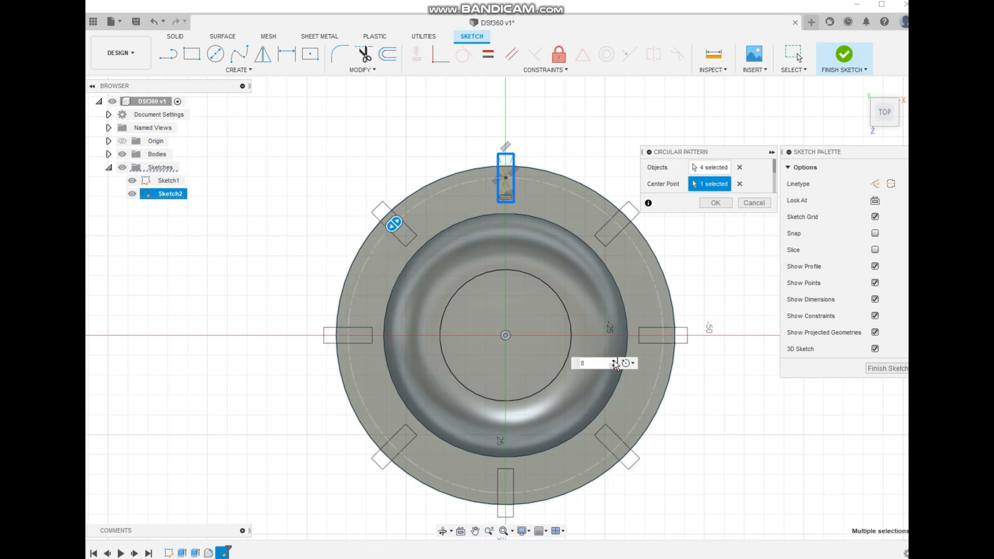
{"action": "left_click", "coordinate": [612, 361]}
{"action": "left_click", "coordinate": [613, 360]}
{"action": "left_click", "coordinate": [612, 361]}
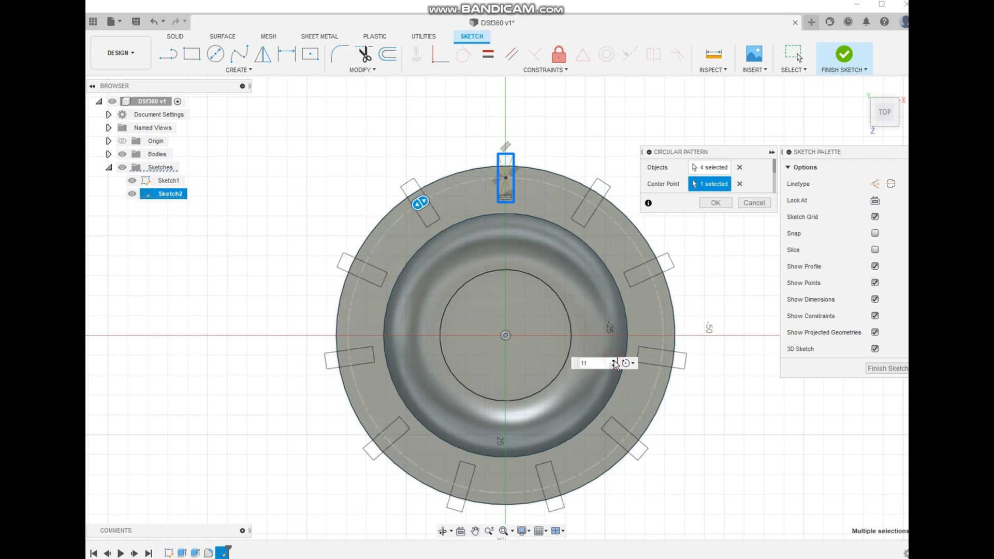
{"action": "left_click", "coordinate": [613, 361]}
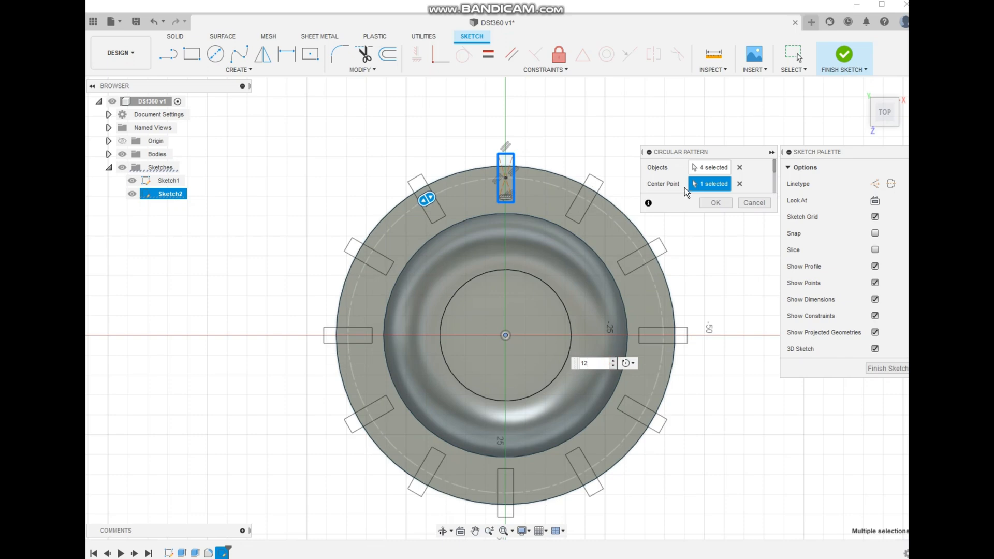
{"action": "left_click", "coordinate": [714, 203]}
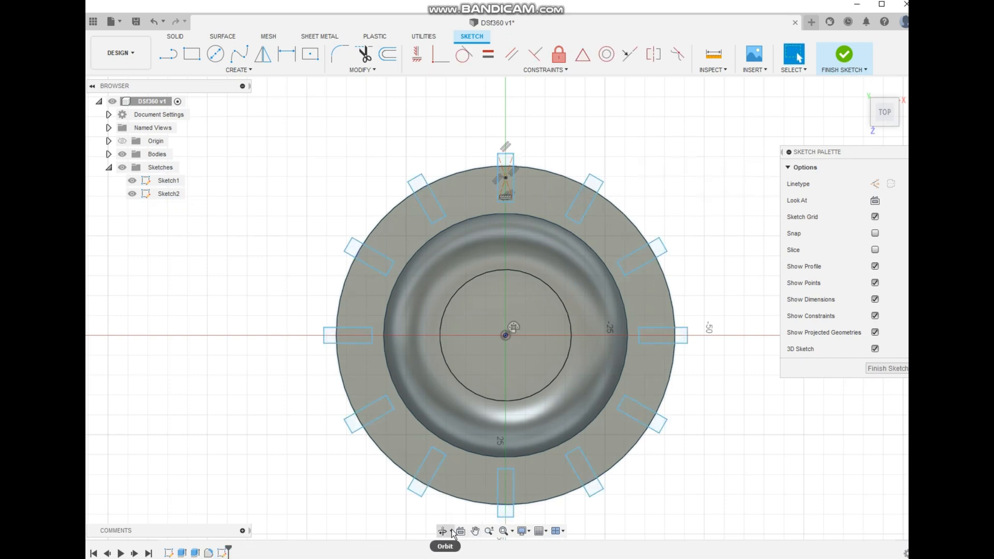
Hide the solid bodies so only the sketch geometry remains shown in a tilted view.
{"action": "left_click", "coordinate": [443, 532]}
{"action": "left_click_drag", "start_coordinate": [499, 491], "coordinate": [491, 454]}
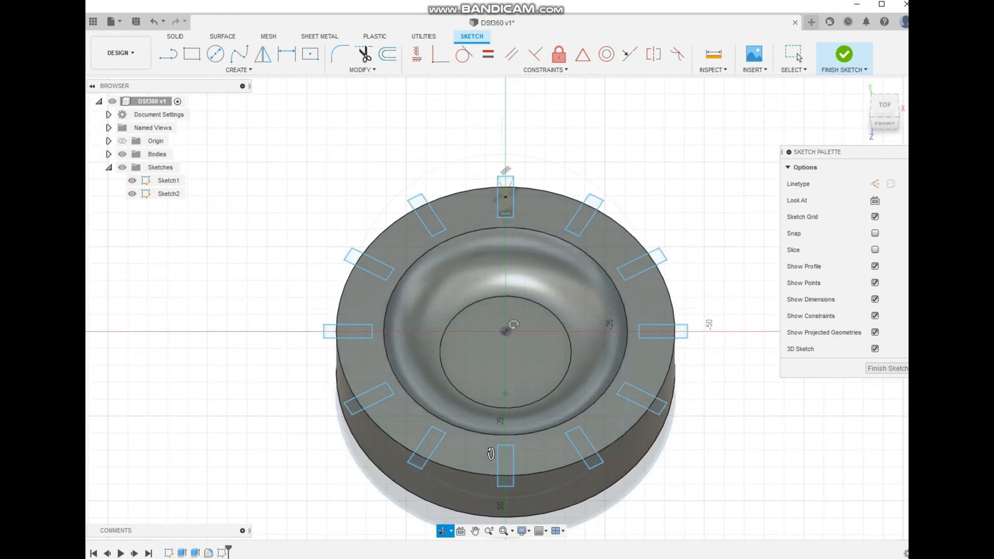
{"action": "middle_click_drag", "start_coordinate": [613, 423], "coordinate": [587, 387]}
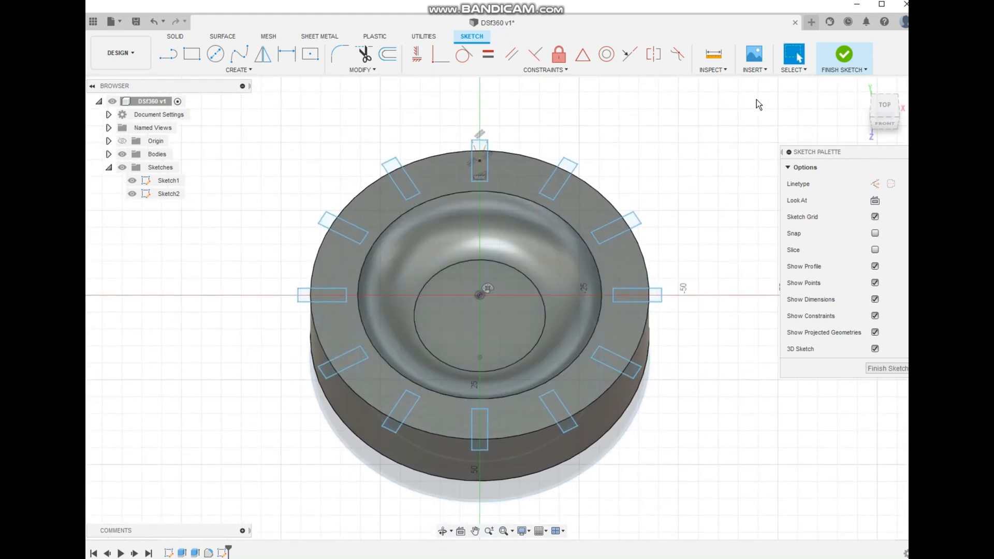
{"action": "left_click", "coordinate": [123, 154]}
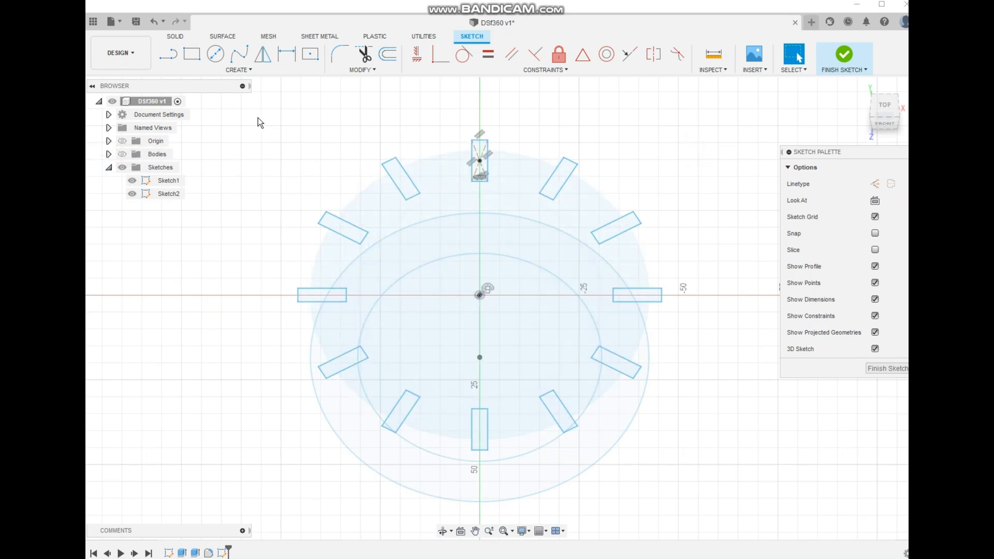
Extrude only the twelve patterned rectangles, excluding the ring and inner circle areas, 5 mm as new bodies.
{"action": "left_click_drag", "start_coordinate": [257, 118], "coordinate": [691, 514]}
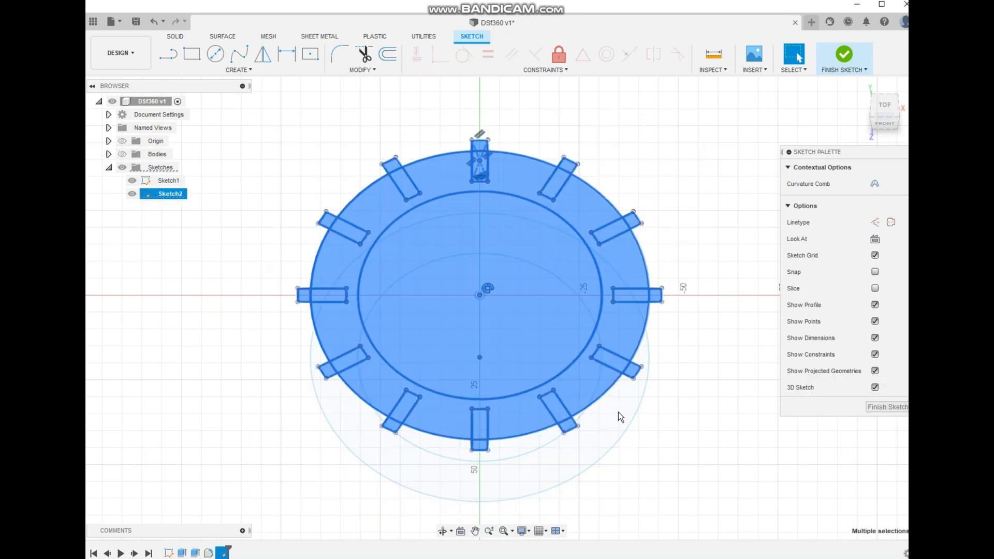
{"action": "left_click", "coordinate": [510, 233], "text": "ctrl"}
{"action": "left_click", "coordinate": [508, 175], "text": "ctrl"}
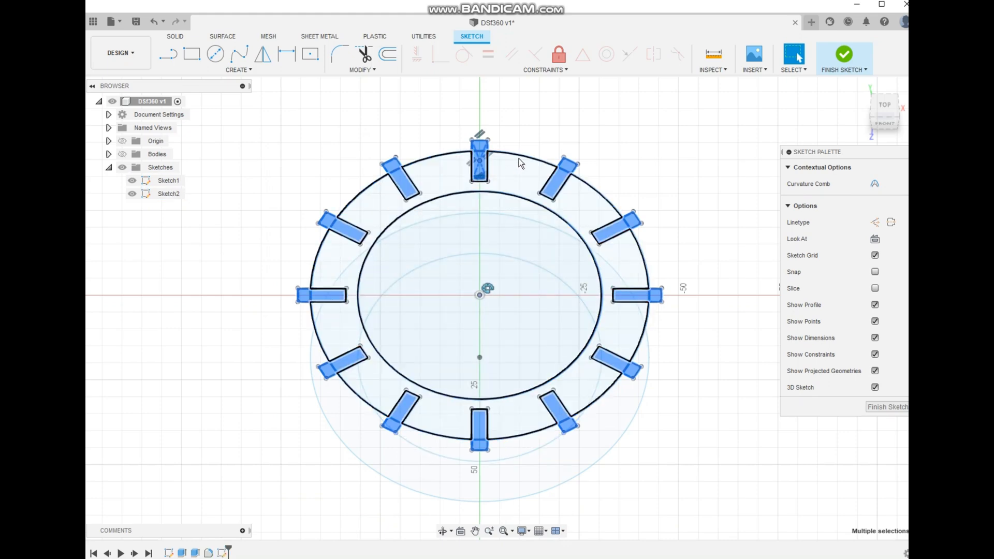
{"action": "left_click", "coordinate": [518, 156], "text": "ctrl"}
{"action": "left_click", "coordinate": [511, 195], "text": "ctrl"}
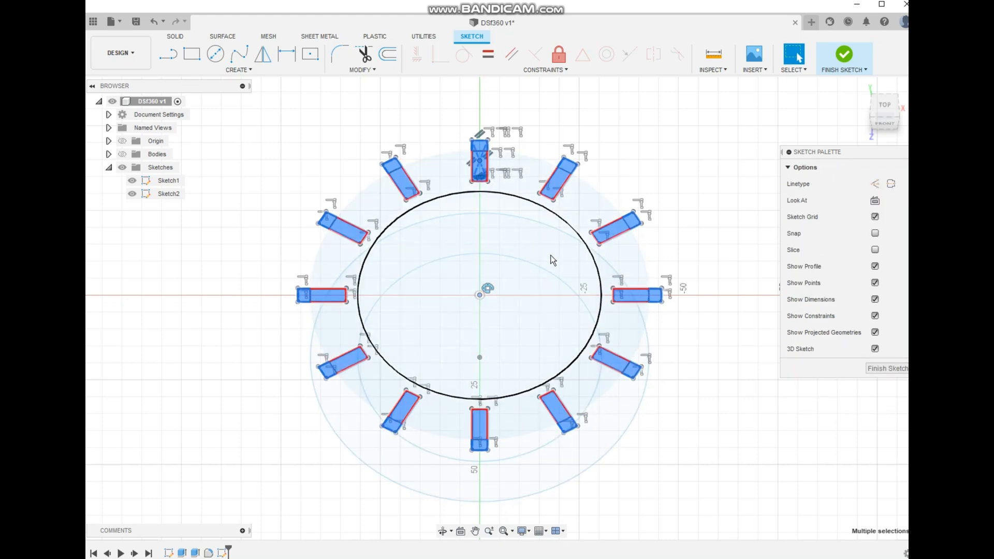
{"action": "key", "text": "e"}
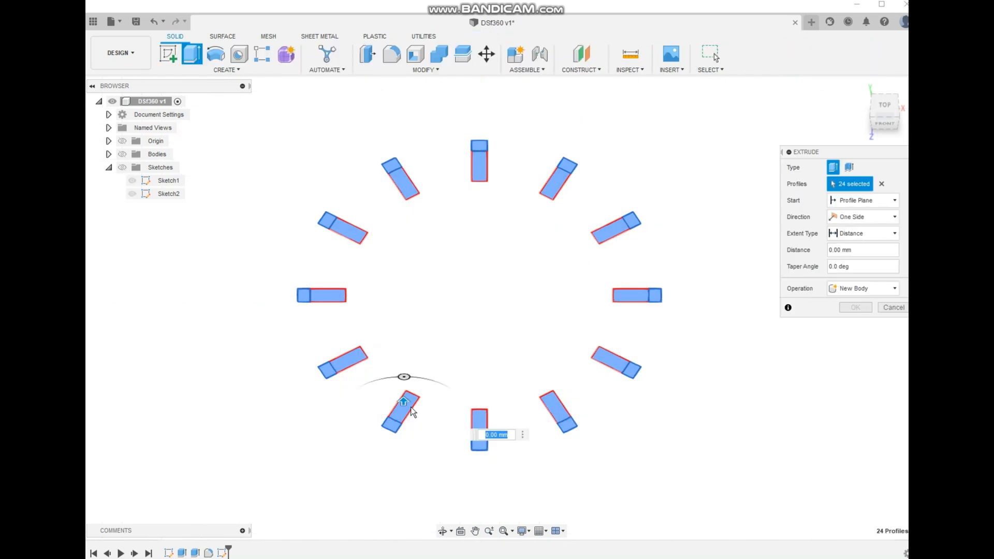
{"action": "left_click_drag", "start_coordinate": [403, 407], "coordinate": [399, 394]}
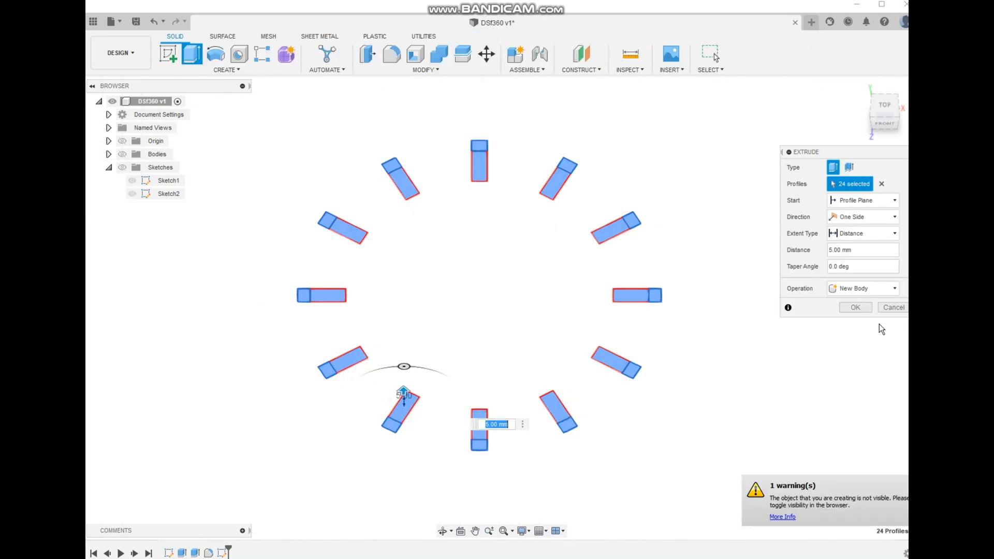
{"action": "left_click", "coordinate": [855, 308]}
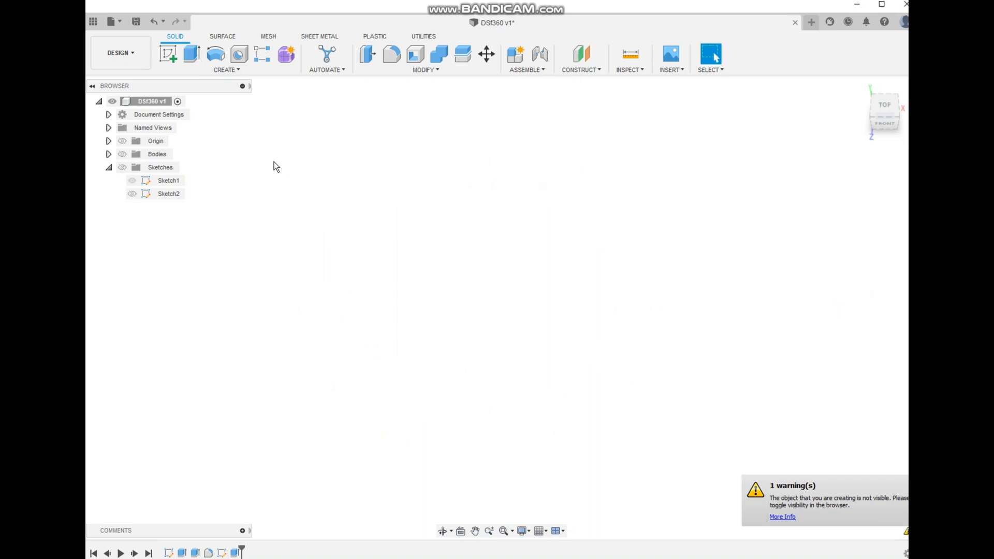
Show the bodies again and inspect the extruded blocks on the rim from the side and from above.
{"action": "left_click", "coordinate": [122, 154]}
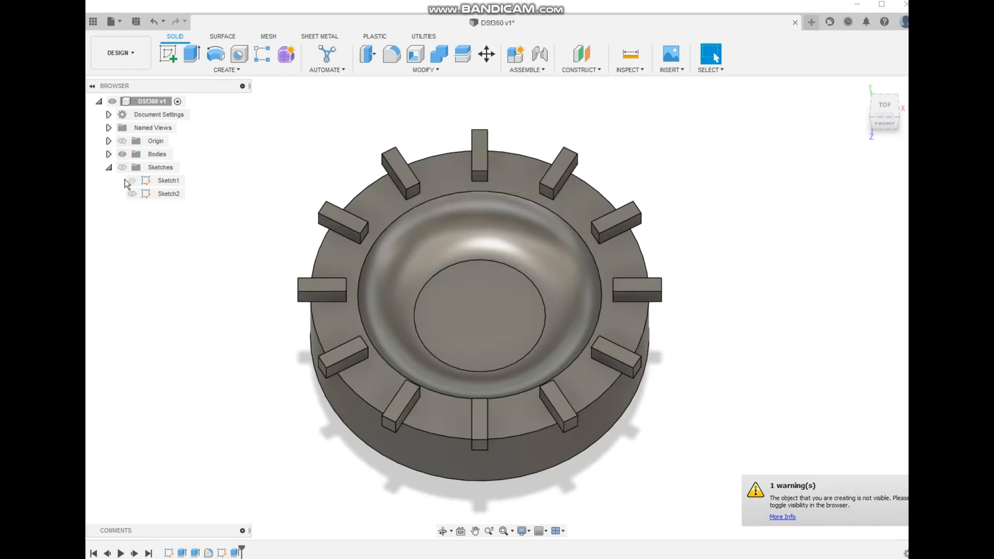
{"action": "left_click", "coordinate": [441, 530]}
{"action": "left_click_drag", "start_coordinate": [470, 427], "coordinate": [428, 331]}
{"action": "left_click", "coordinate": [711, 55]}
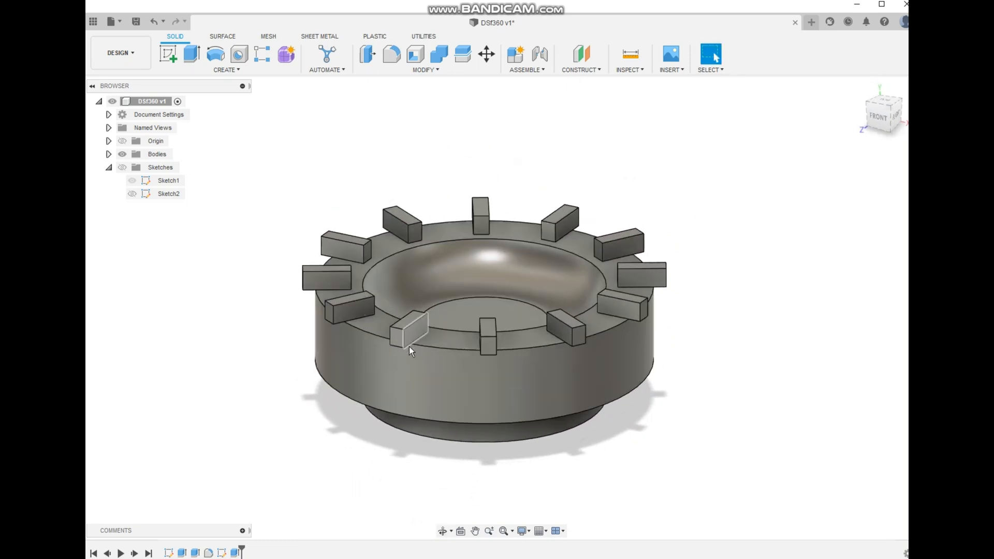
{"action": "left_click", "coordinate": [445, 531]}
{"action": "left_click_drag", "start_coordinate": [455, 228], "coordinate": [435, 326]}
{"action": "key", "text": "Escape"}
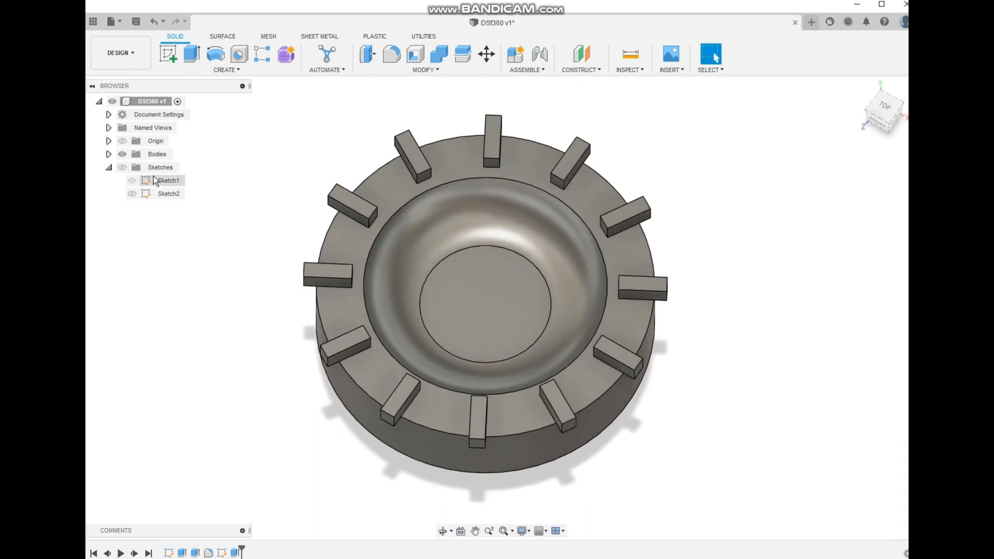
Hide the bodies and display only Sketch2 with the patterned rectangles.
{"action": "left_click", "coordinate": [122, 154]}
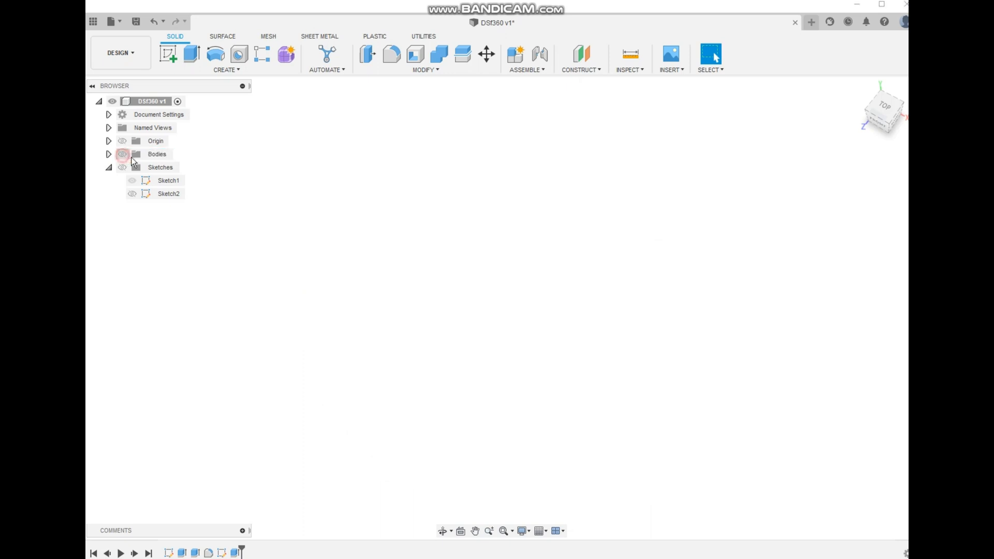
{"action": "left_click", "coordinate": [122, 167]}
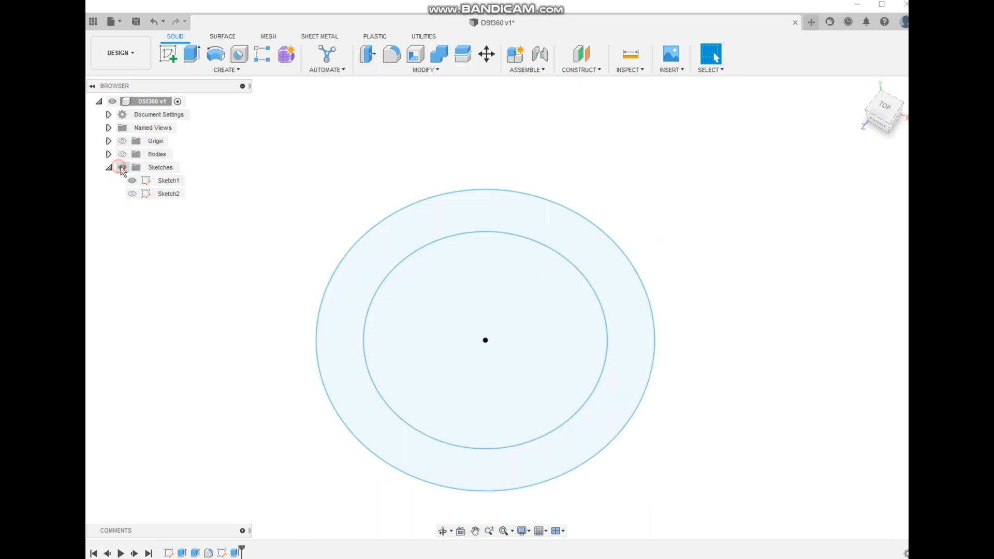
{"action": "left_click", "coordinate": [132, 194]}
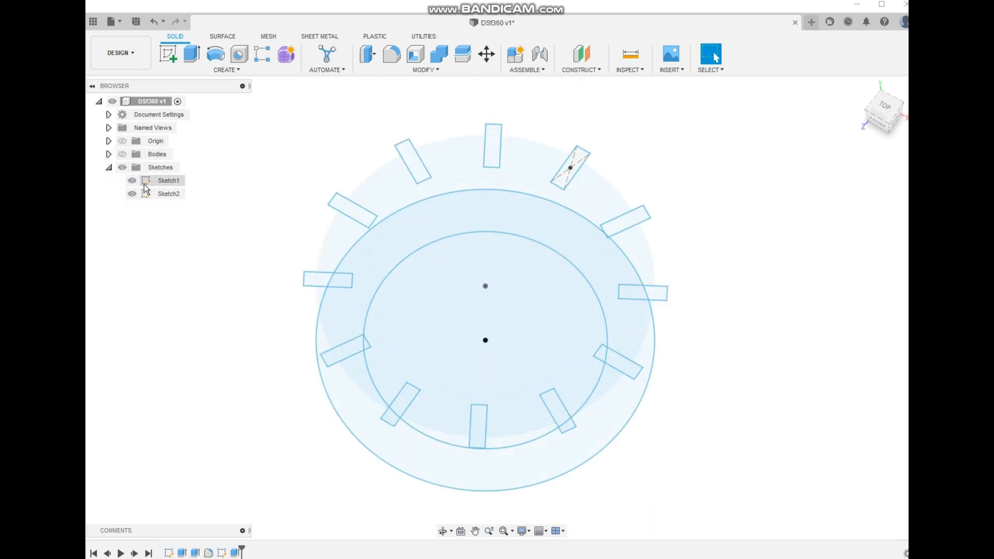
{"action": "left_click", "coordinate": [132, 180]}
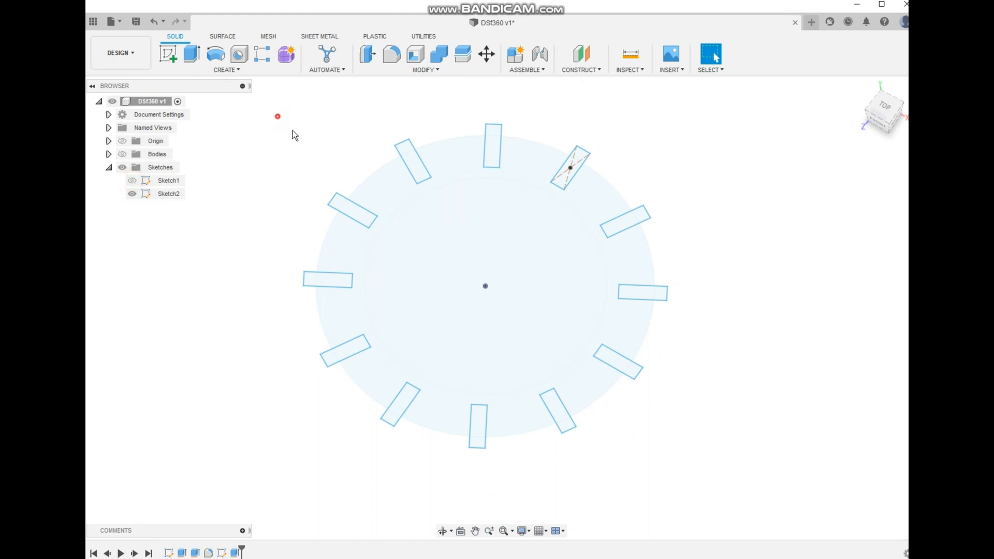
Select only the twelve rectangles in Sketch2, show the bodies again, and move the selected sketch geometry -2 mm in Z.
{"action": "left_click_drag", "start_coordinate": [276, 115], "coordinate": [713, 473]}
{"action": "left_click", "coordinate": [514, 268], "text": "ctrl"}
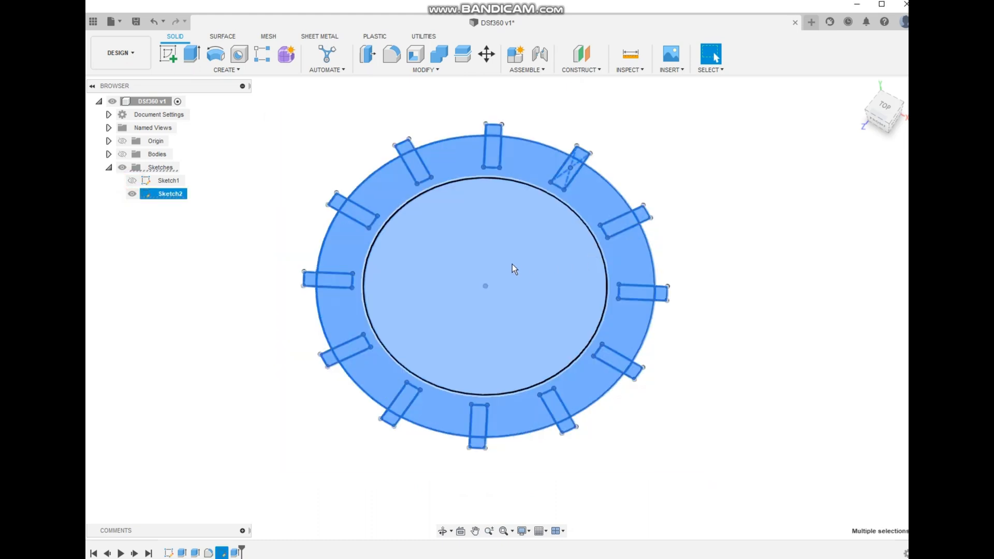
{"action": "left_click", "coordinate": [524, 167], "text": "ctrl"}
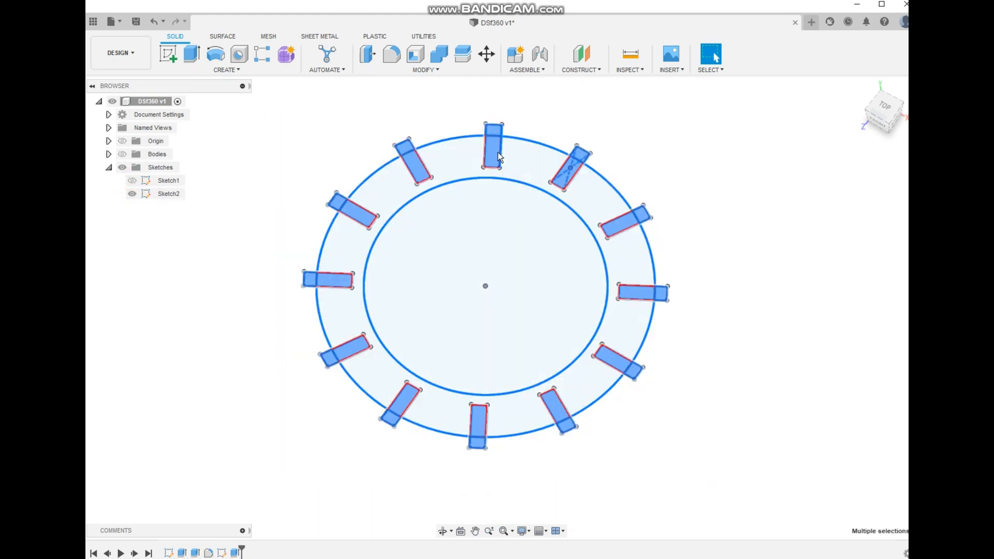
{"action": "left_click", "coordinate": [517, 138], "text": "ctrl"}
{"action": "left_click", "coordinate": [516, 182], "text": "ctrl"}
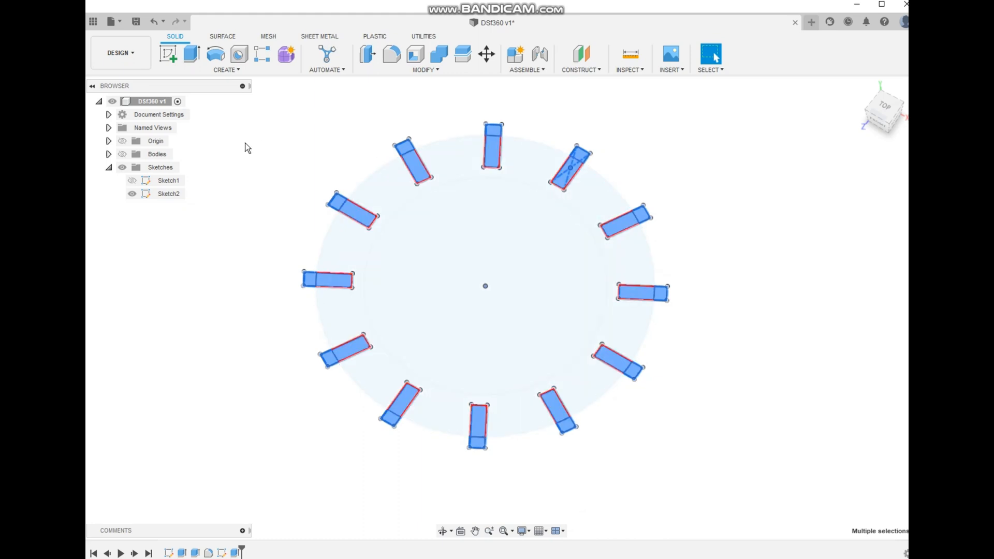
{"action": "left_click", "coordinate": [122, 154]}
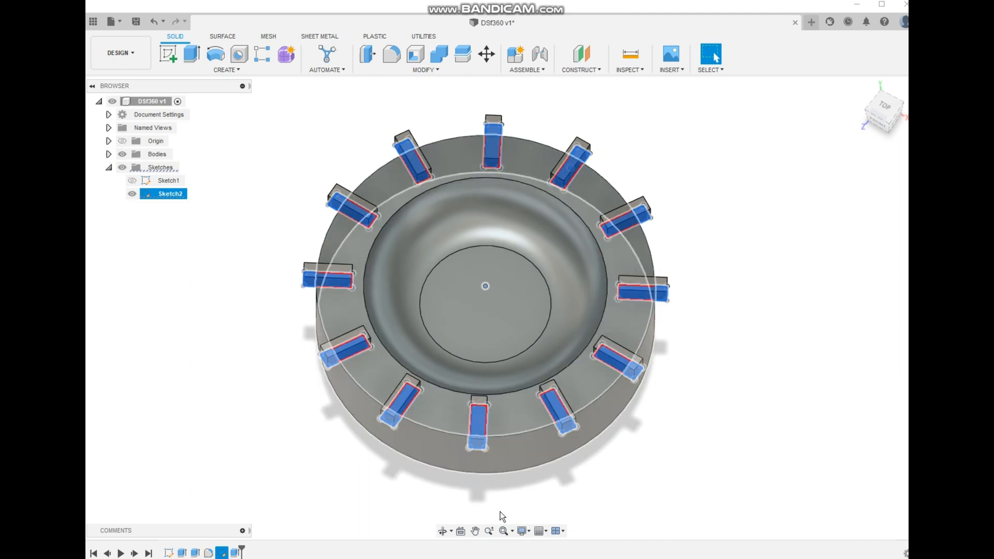
{"action": "right_click", "coordinate": [493, 146]}
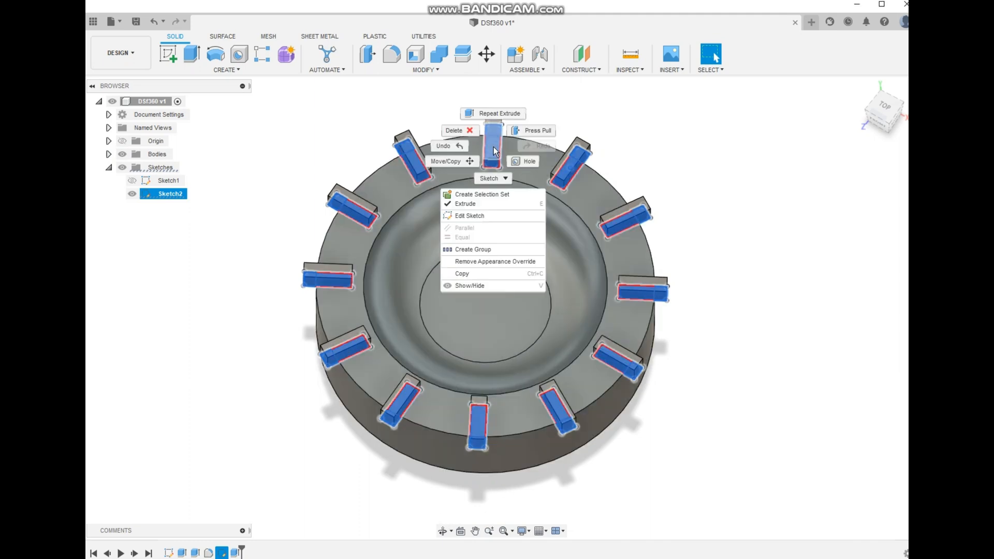
{"action": "left_click", "coordinate": [457, 160]}
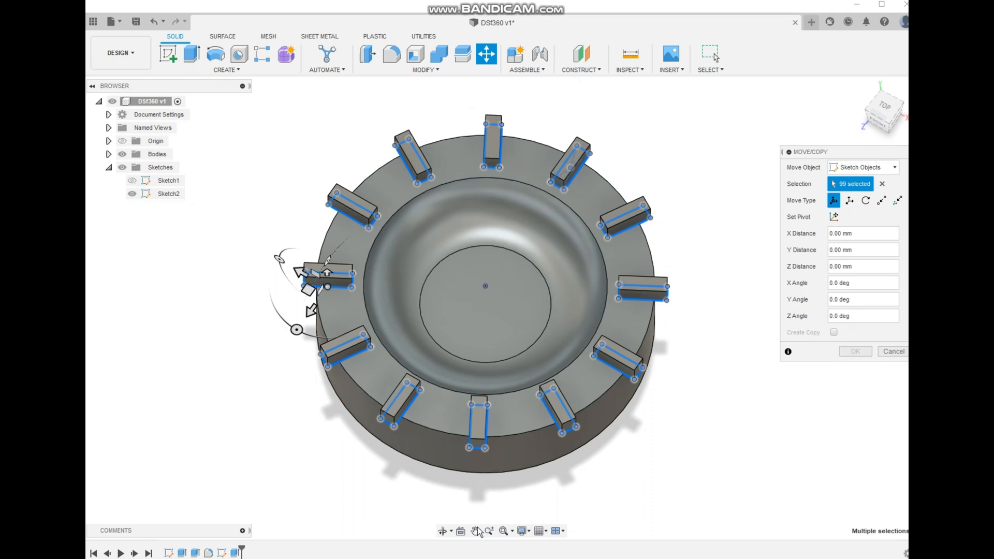
{"action": "left_click", "coordinate": [443, 531]}
{"action": "left_click_drag", "start_coordinate": [489, 463], "coordinate": [493, 449]}
{"action": "middle_click_drag", "start_coordinate": [496, 415], "coordinate": [497, 409], "text": "shift"}
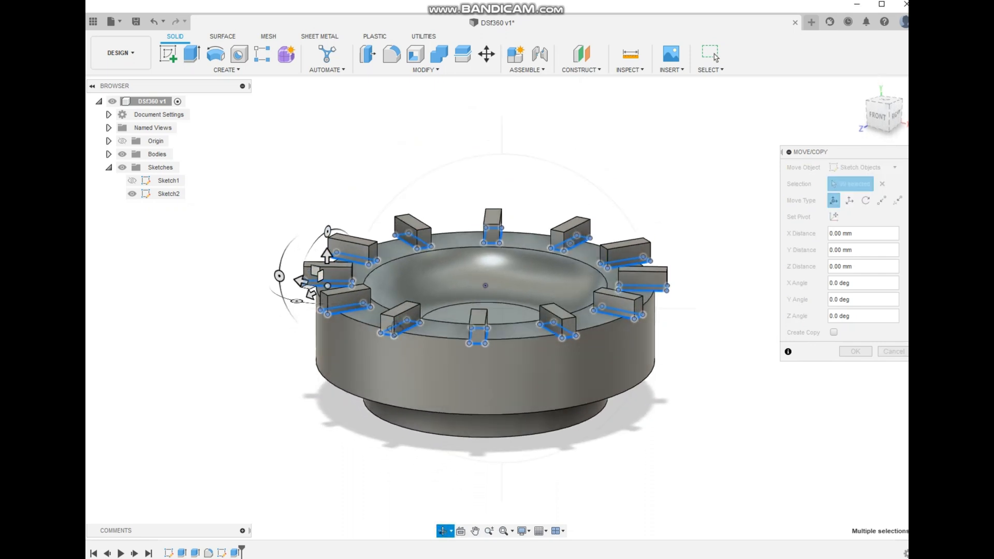
{"action": "left_click", "coordinate": [328, 252]}
{"action": "left_click_drag", "start_coordinate": [325, 262], "coordinate": [436, 356]}
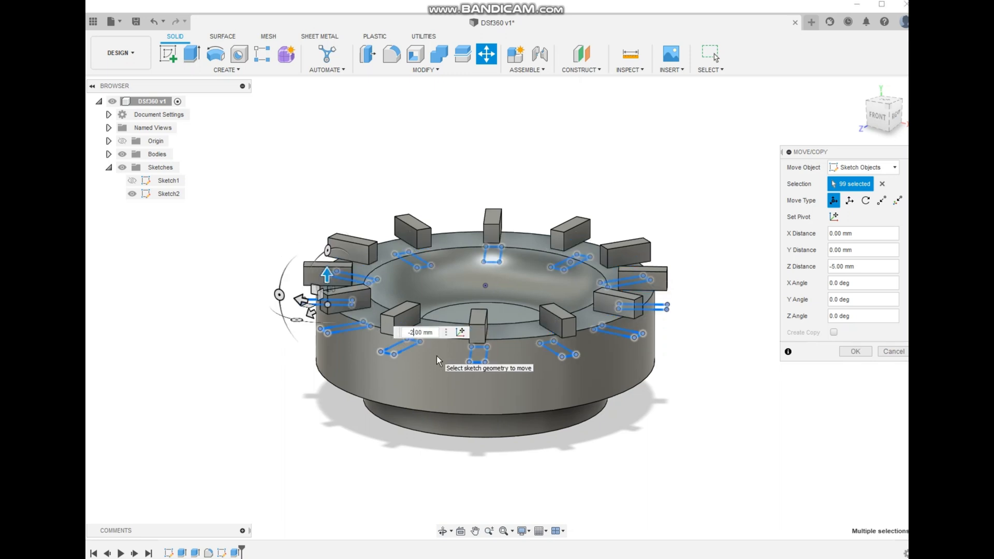
{"action": "type", "text": "2"}
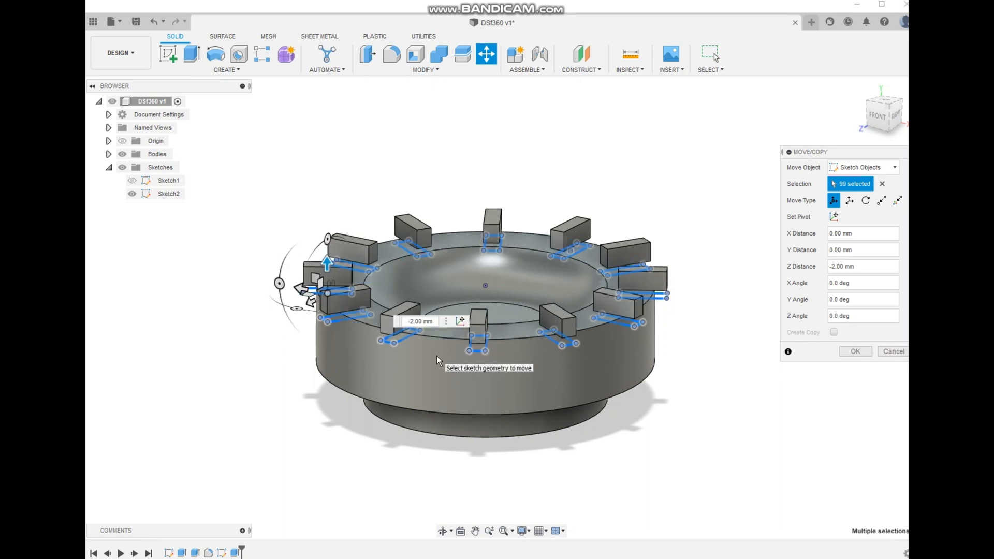
{"action": "left_click", "coordinate": [844, 352]}
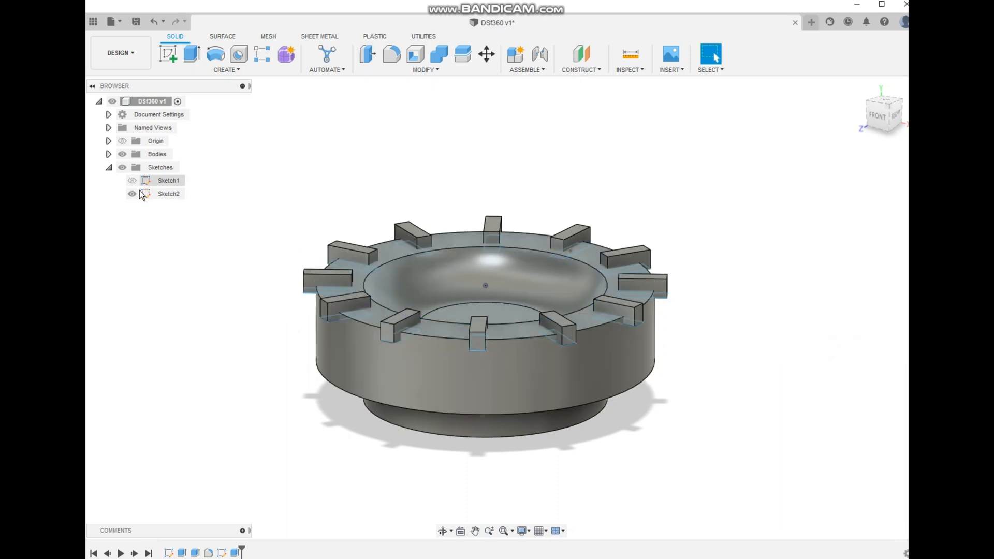
Hide the sketches and inspect the rim blocks and the filleted recess from several angles.
{"action": "left_click", "coordinate": [123, 167]}
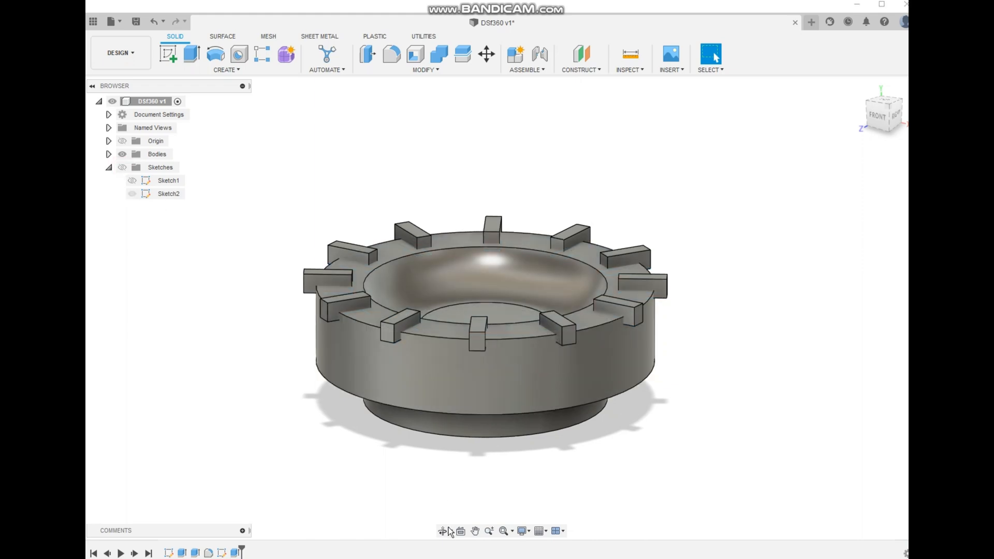
{"action": "left_click", "coordinate": [446, 533]}
{"action": "left_click_drag", "start_coordinate": [558, 351], "coordinate": [491, 233]}
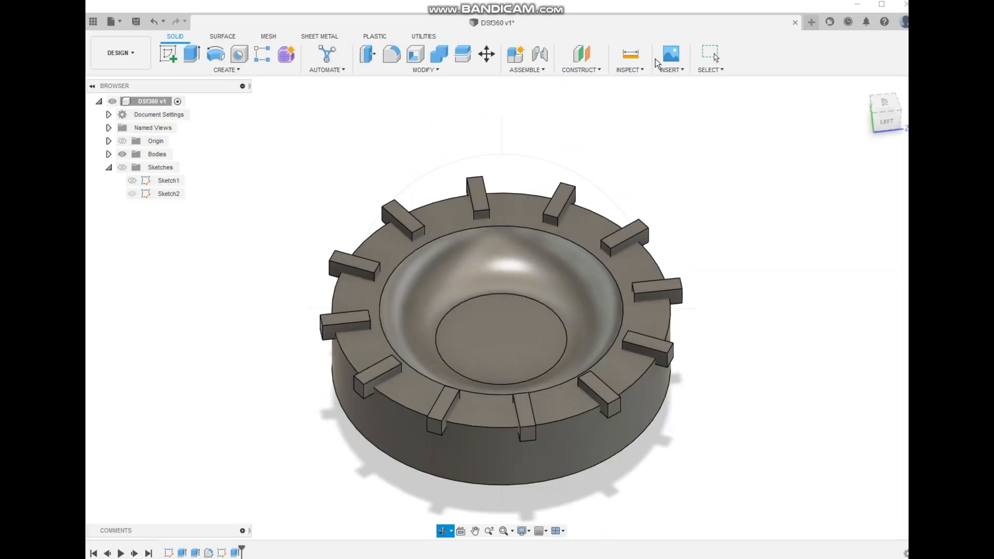
{"action": "key", "text": "Escape"}
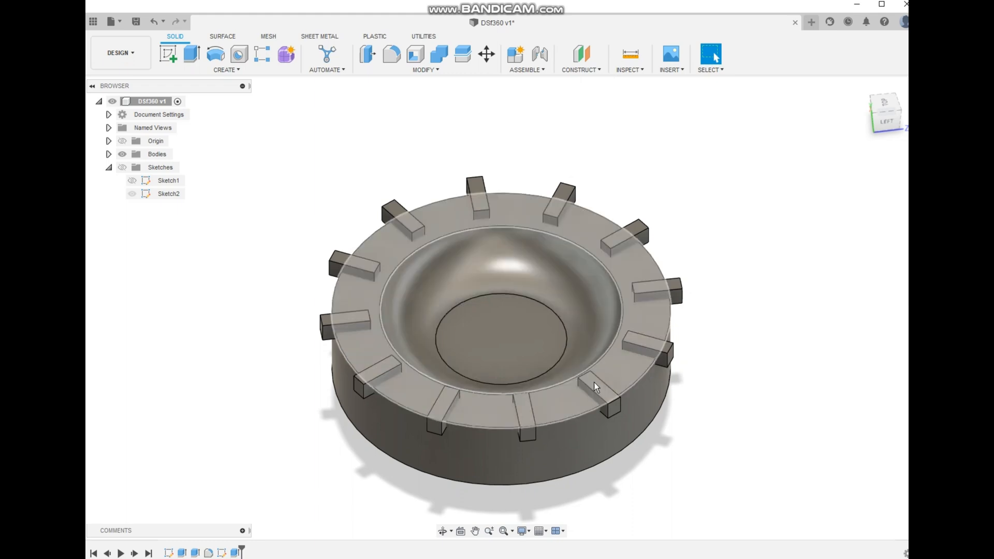
{"action": "left_click", "coordinate": [443, 529]}
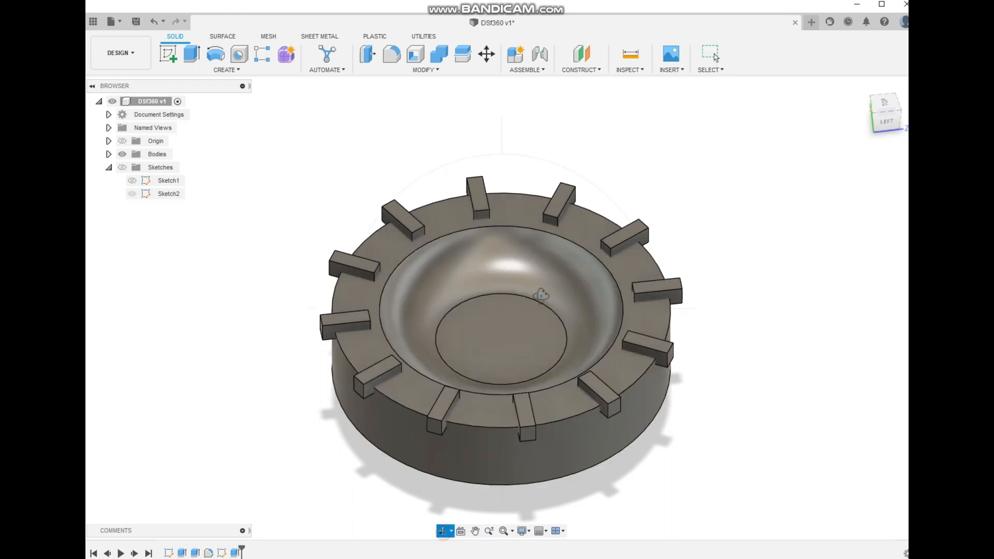
{"action": "left_click_drag", "start_coordinate": [540, 272], "coordinate": [506, 274]}
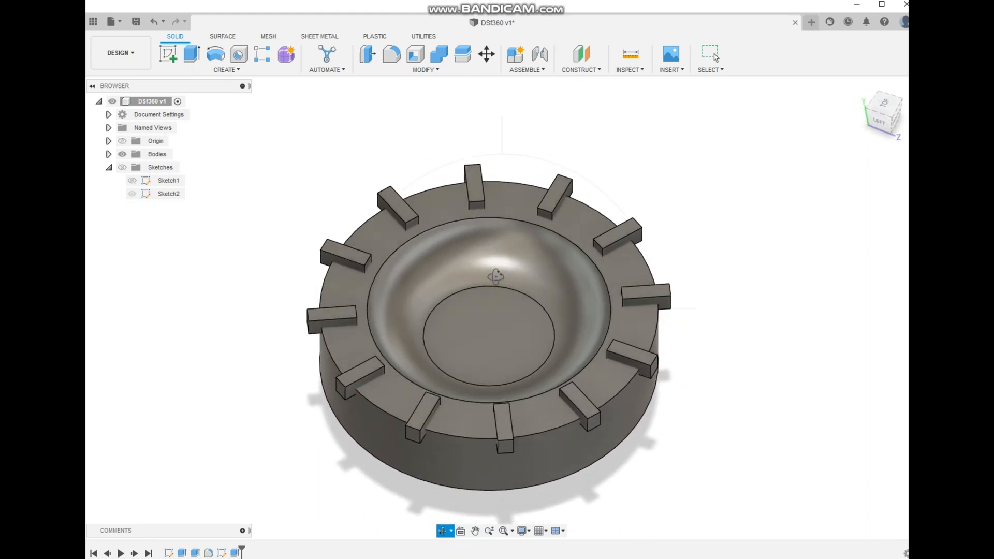
{"action": "left_click", "coordinate": [710, 53]}
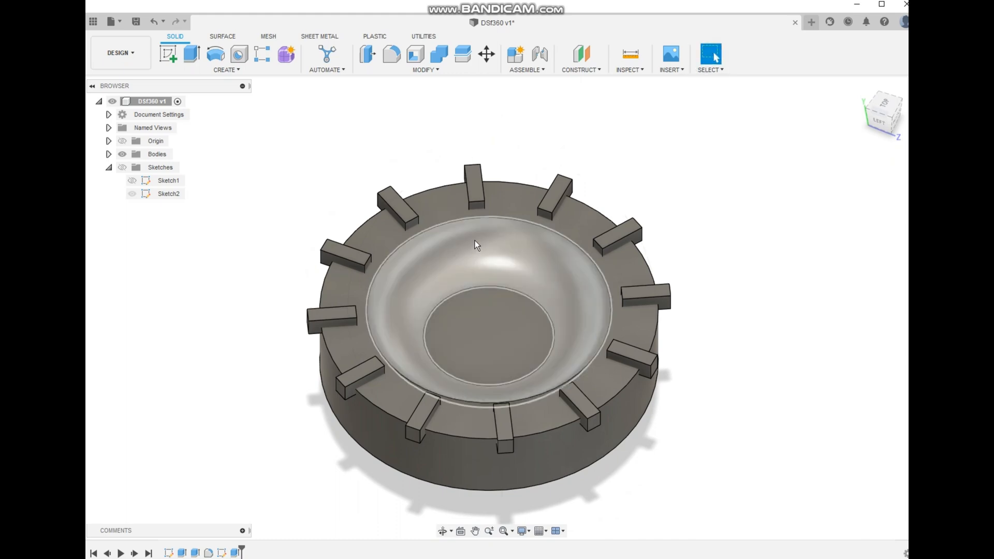
Start a new sketch on the flat circular floor of the recess.
{"action": "left_click", "coordinate": [168, 53]}
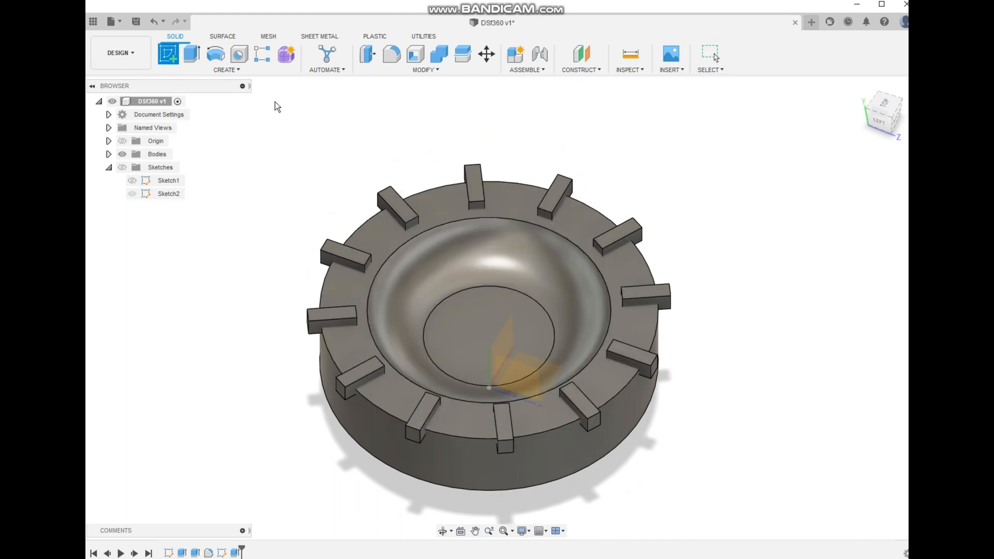
{"action": "left_click", "coordinate": [443, 530]}
{"action": "left_click_drag", "start_coordinate": [460, 495], "coordinate": [477, 432]}
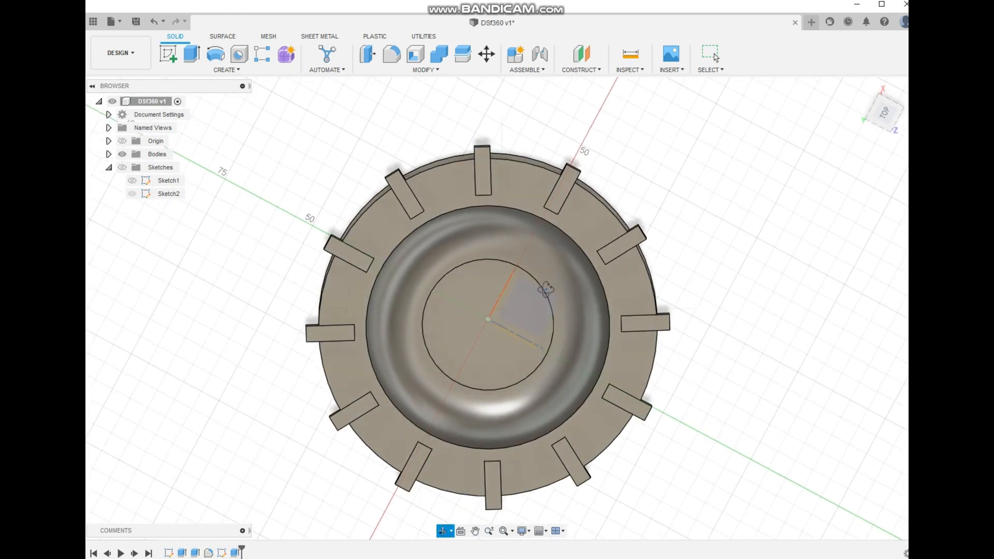
{"action": "key", "text": "Escape"}
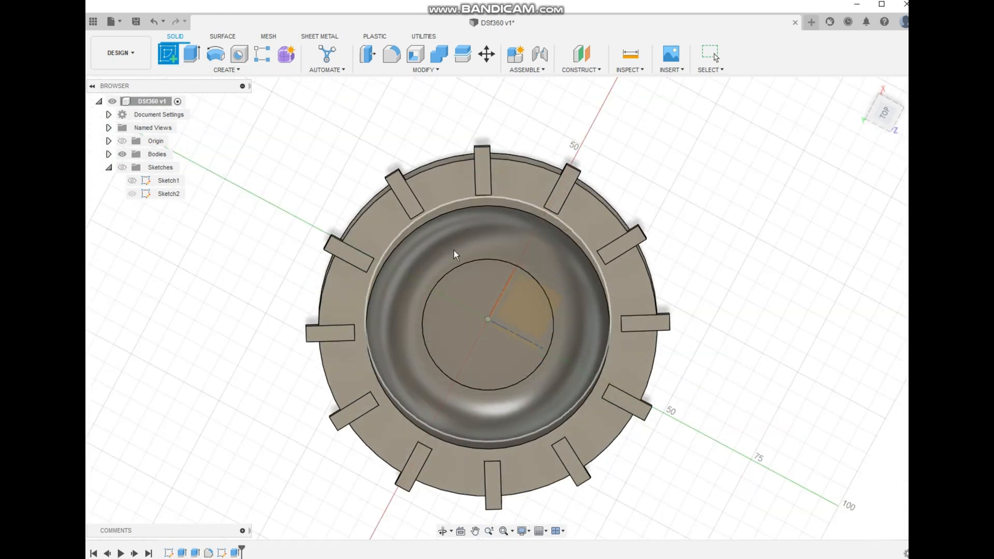
{"action": "left_click", "coordinate": [486, 281]}
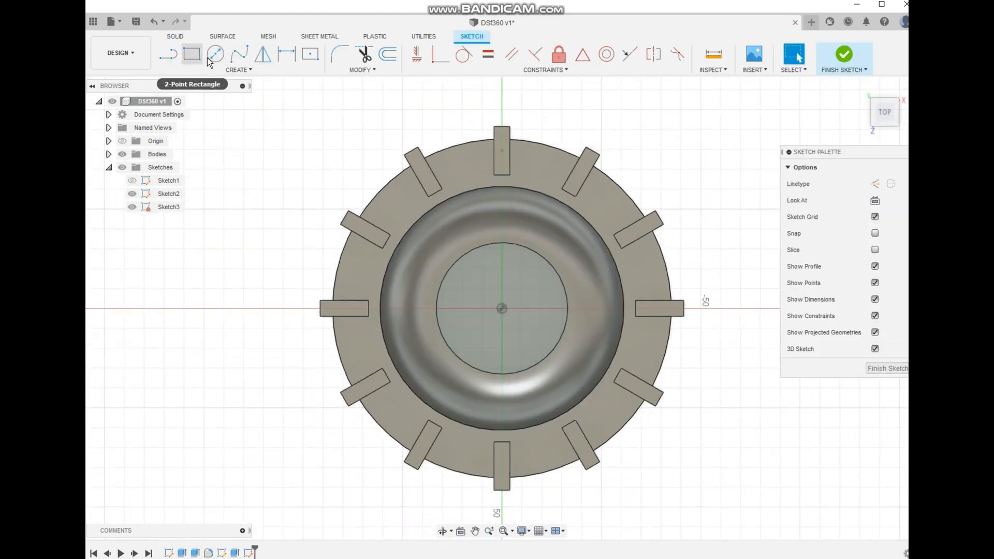
Sketch a center rectangle around the origin, with its corners inside the recess rim, and convert its edges to construction lines.
{"action": "left_click", "coordinate": [310, 53]}
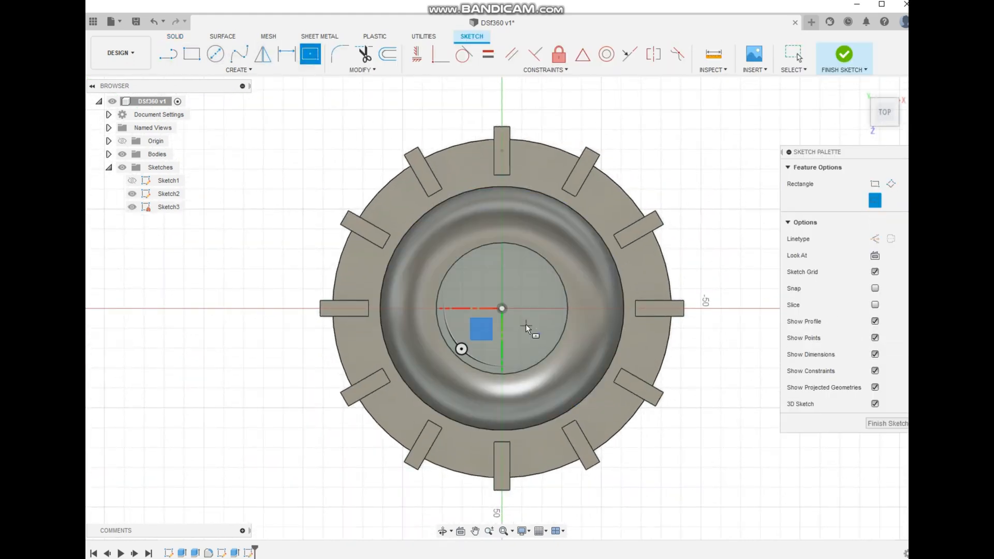
{"action": "left_click", "coordinate": [502, 308]}
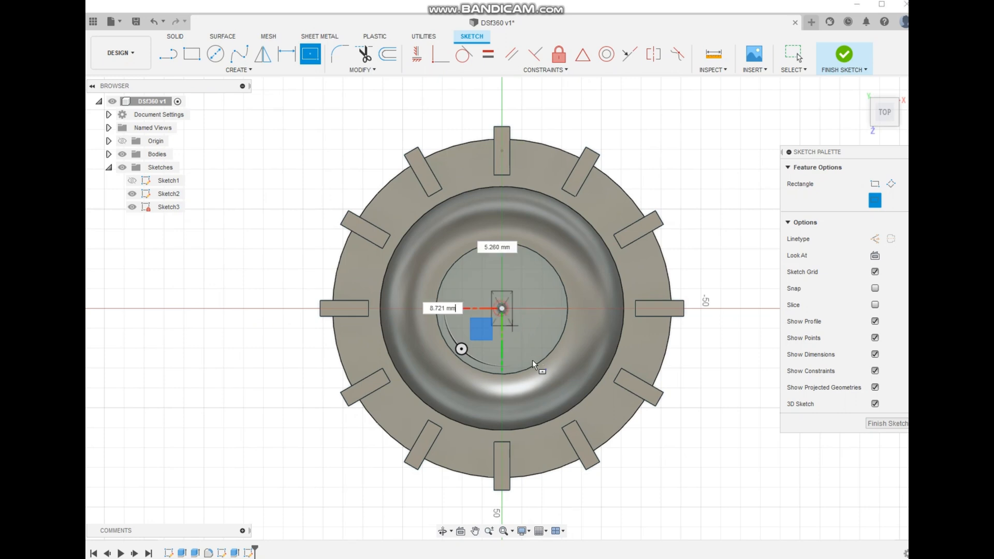
{"action": "left_click", "coordinate": [597, 401]}
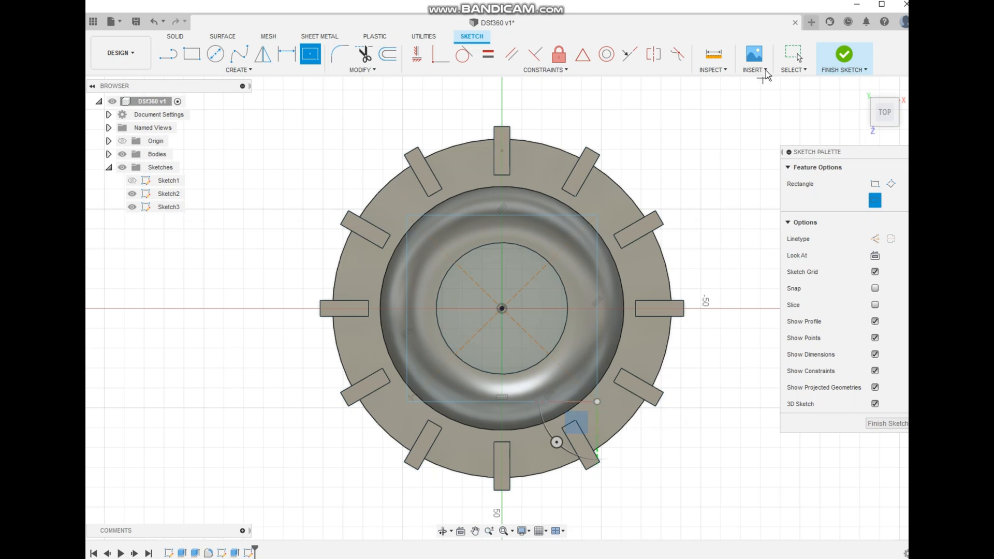
{"action": "left_click", "coordinate": [793, 53]}
{"action": "left_click", "coordinate": [554, 217]}
{"action": "double_click", "coordinate": [554, 217]}
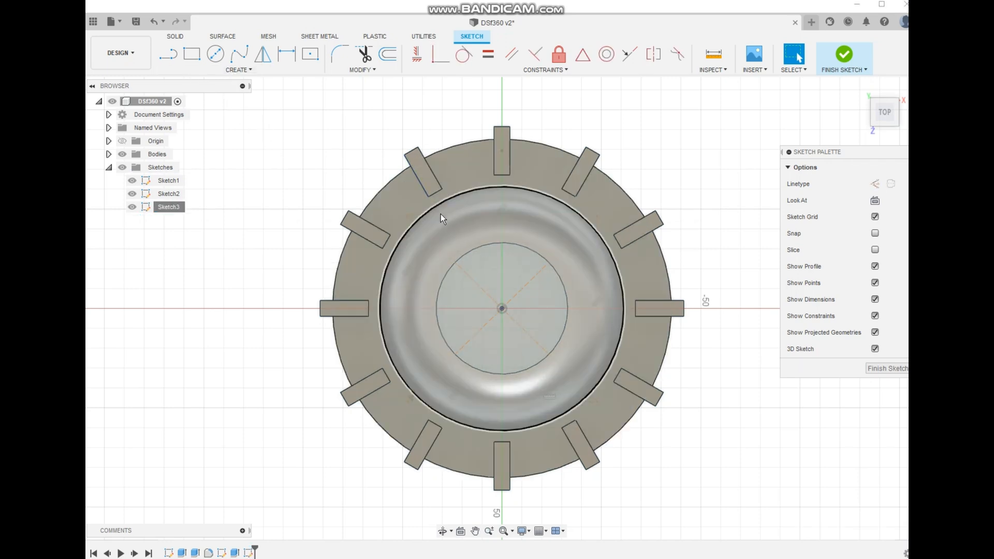
Hide the bodies and sketch an ellipse about 3 mm wide and 8.6 mm tall, centred on the midpoint of the construction rectangle's upper edge.
{"action": "left_click", "coordinate": [123, 154]}
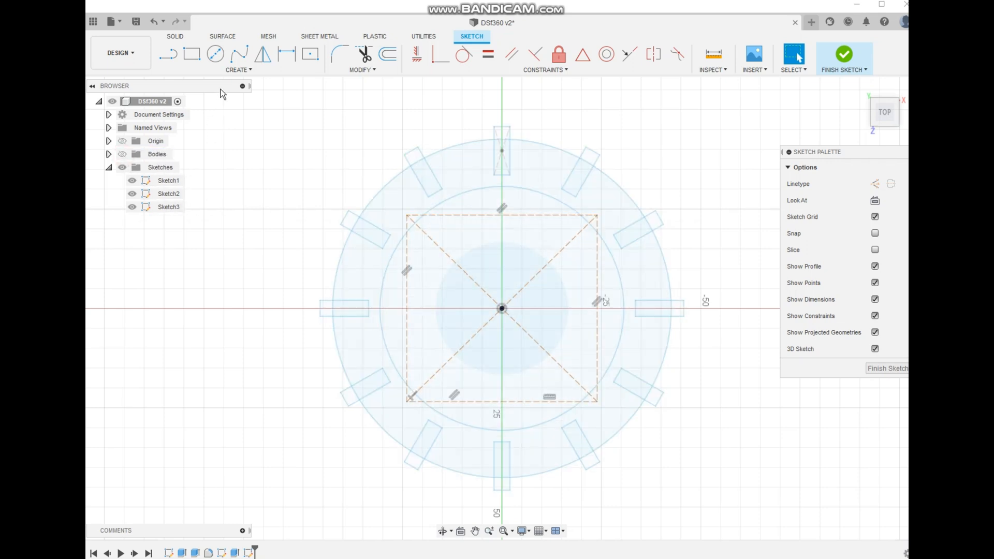
{"action": "left_click", "coordinate": [233, 71]}
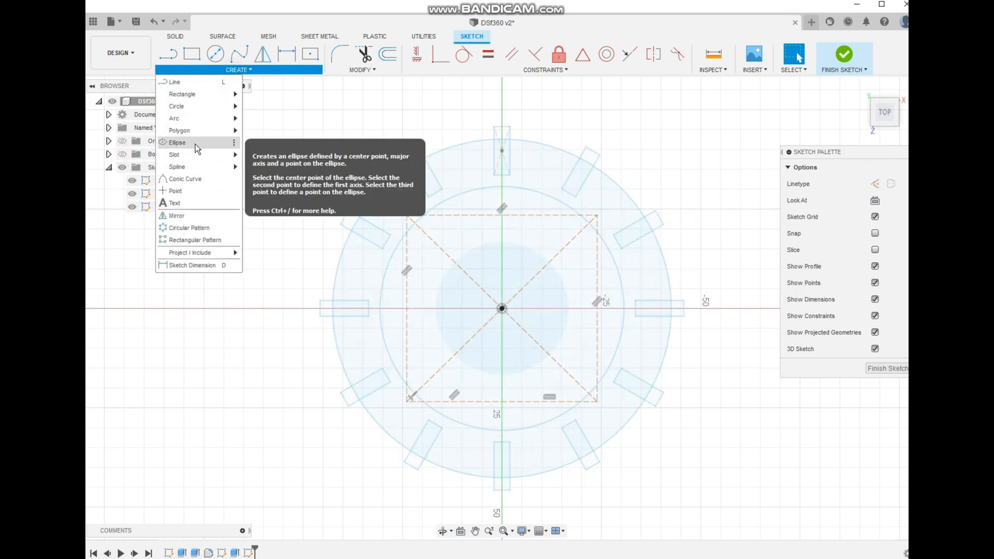
{"action": "left_click", "coordinate": [195, 144]}
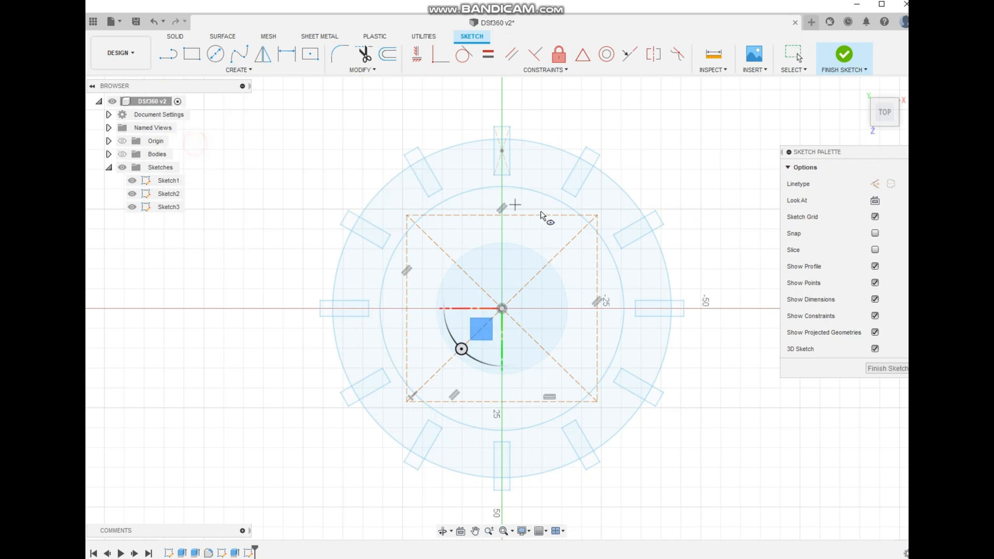
{"action": "left_click", "coordinate": [506, 217]}
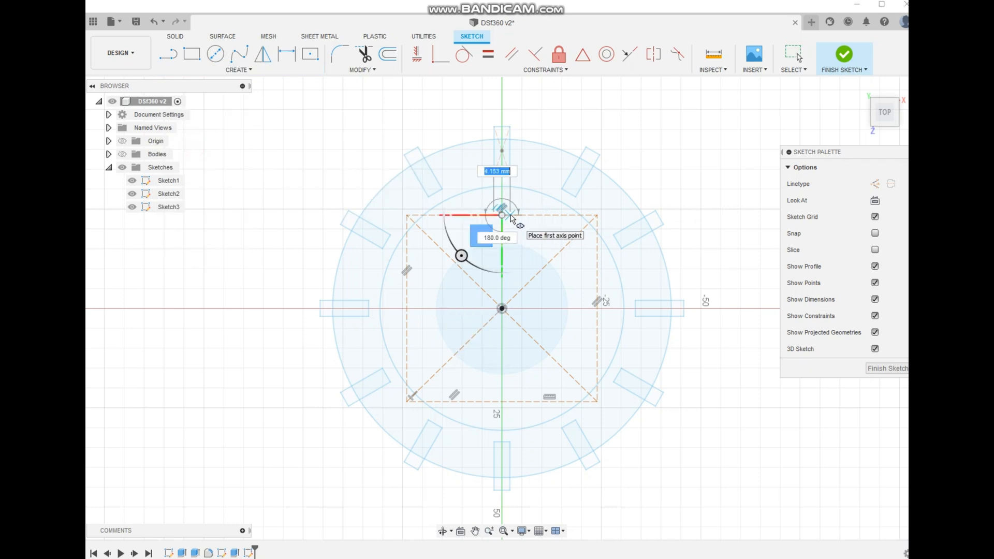
{"action": "left_click", "coordinate": [508, 215]}
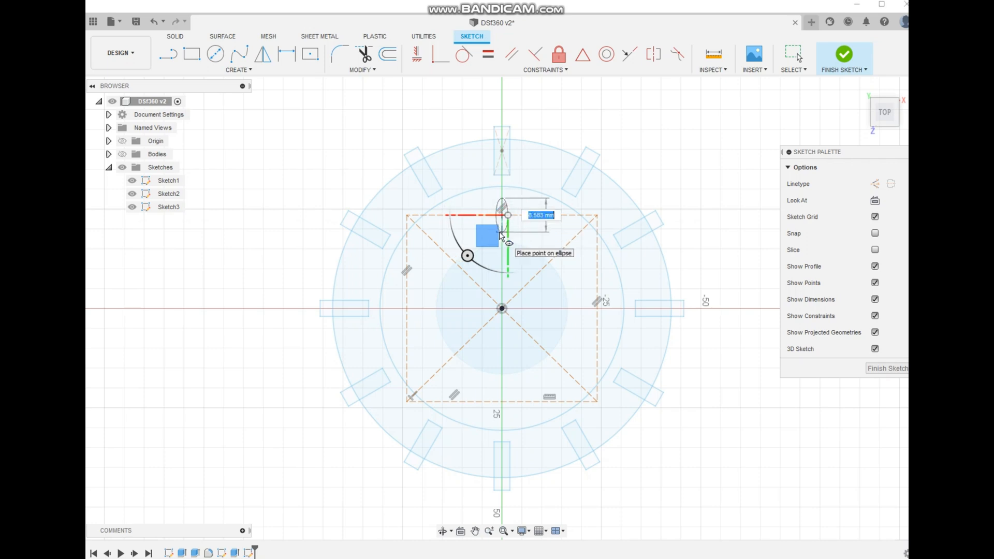
{"action": "left_click", "coordinate": [502, 232]}
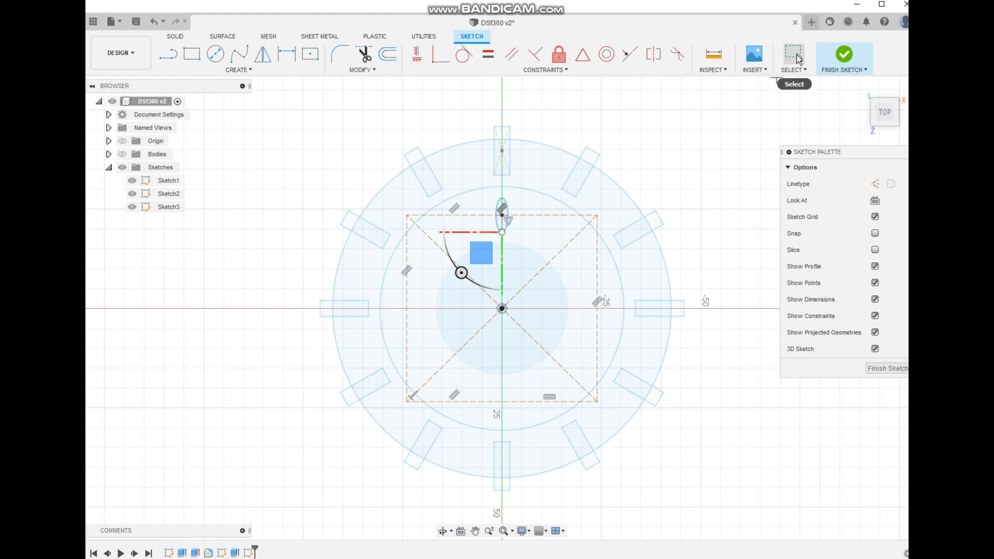
{"action": "left_click", "coordinate": [783, 71]}
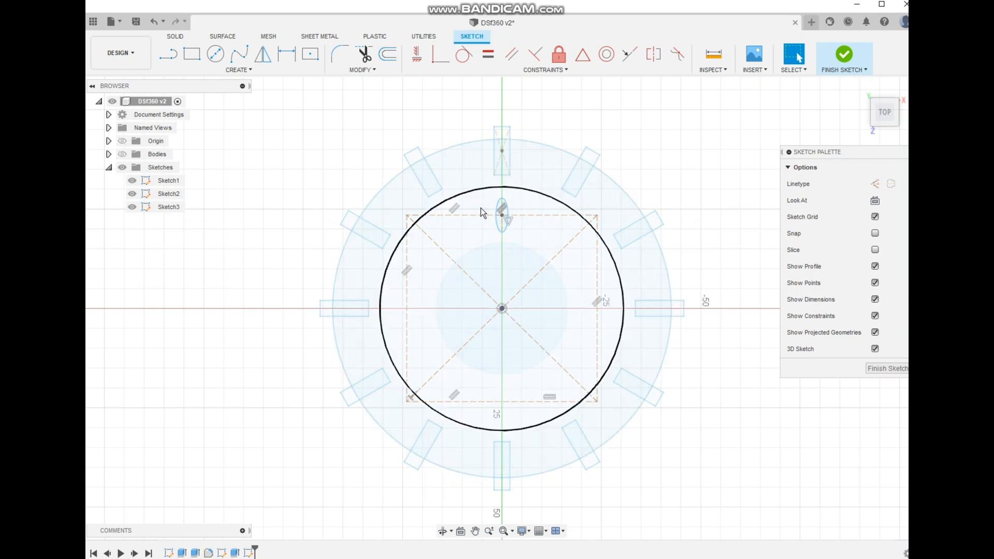
Circular-pattern the ellipse around the sketch origin with a quantity of 6.
{"action": "left_click", "coordinate": [507, 215]}
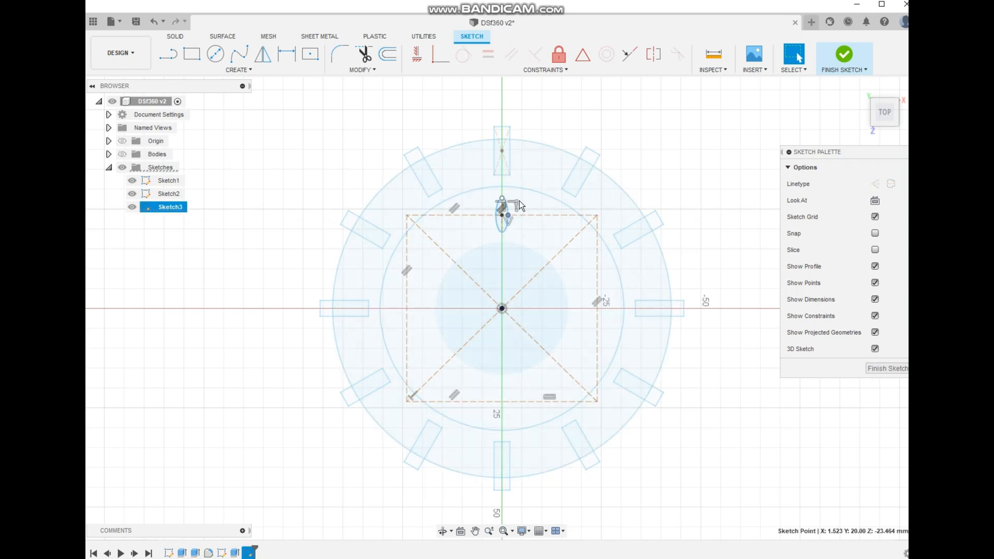
{"action": "left_click", "coordinate": [512, 208]}
{"action": "left_click", "coordinate": [508, 214]}
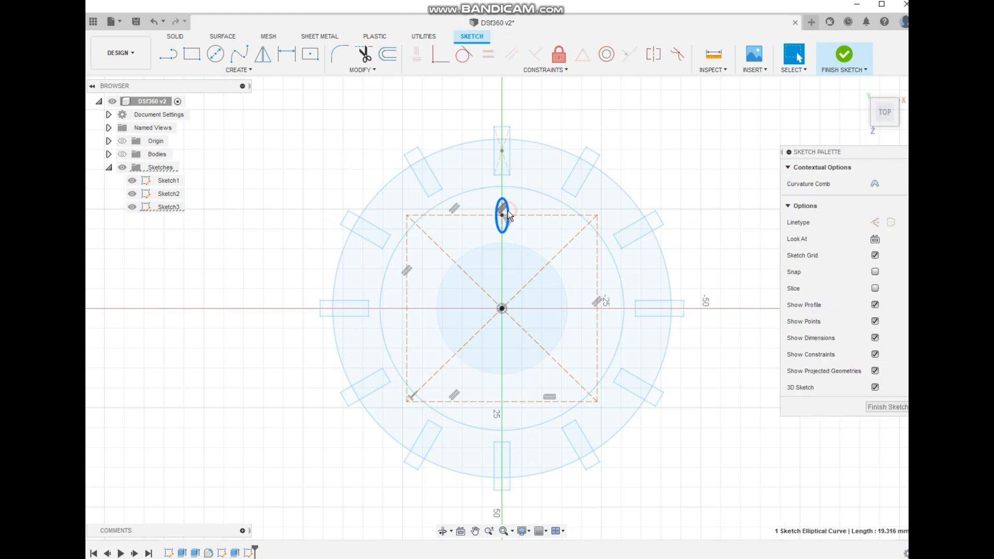
{"action": "left_click", "coordinate": [234, 72]}
{"action": "left_click", "coordinate": [206, 232]}
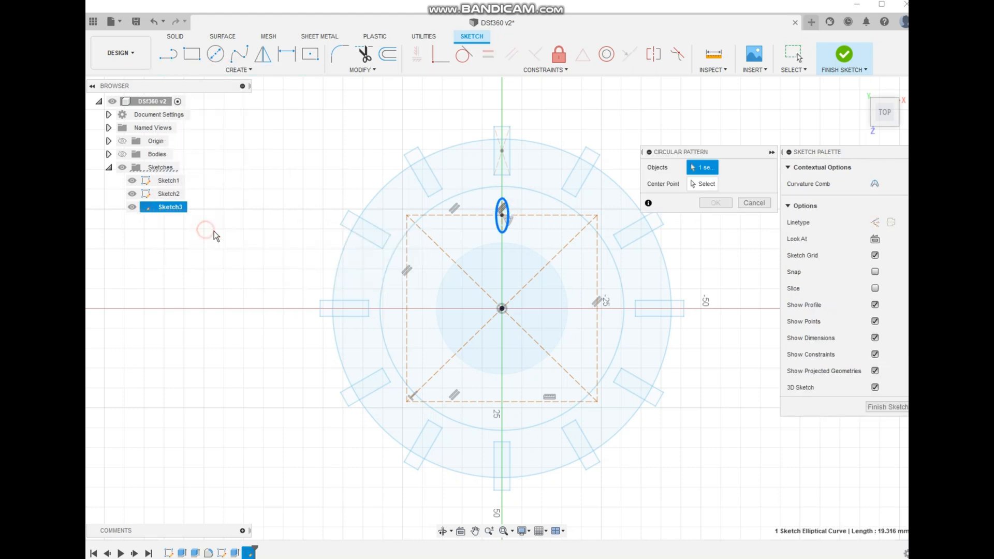
{"action": "left_click", "coordinate": [704, 185]}
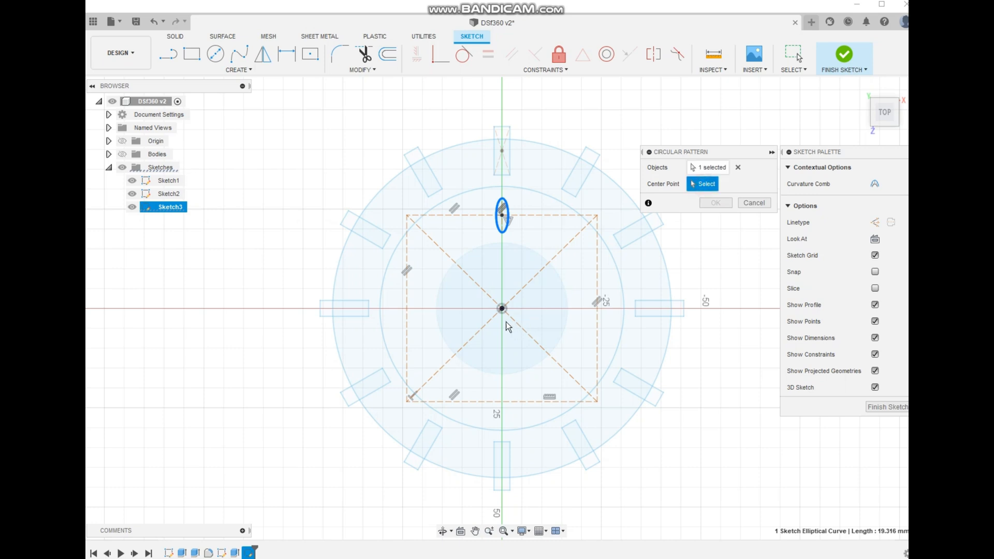
{"action": "left_click", "coordinate": [502, 309]}
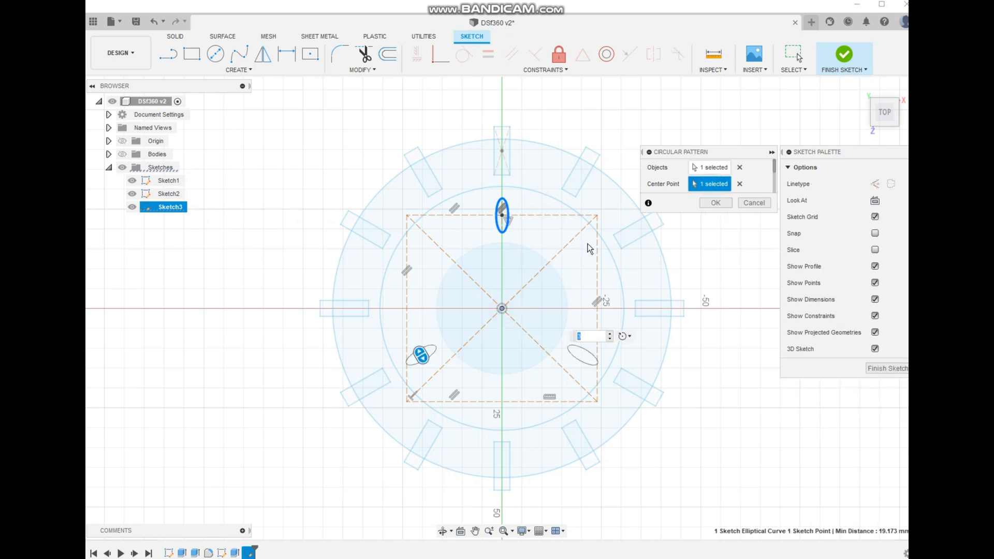
{"action": "left_click", "coordinate": [610, 334]}
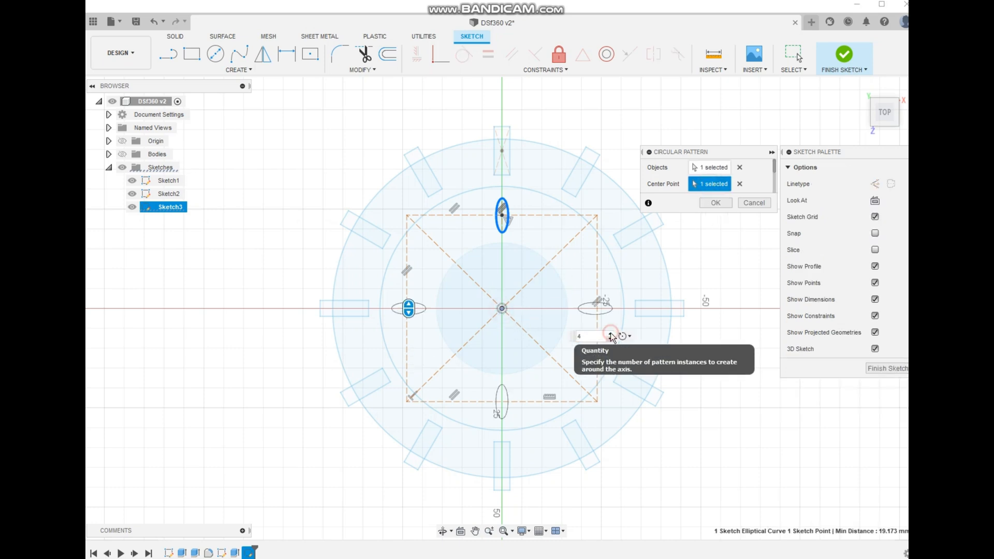
{"action": "left_click", "coordinate": [611, 333]}
{"action": "left_click", "coordinate": [610, 333]}
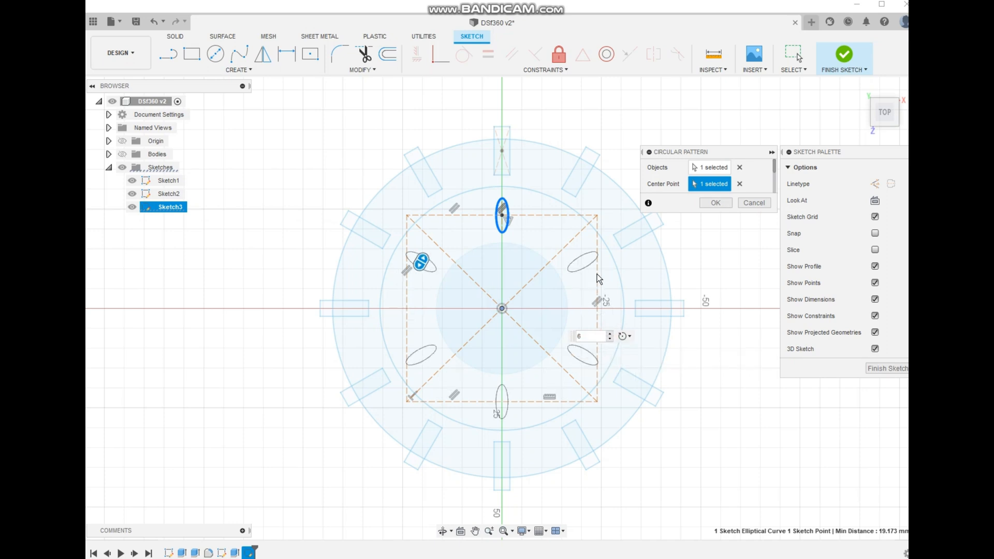
{"action": "left_click", "coordinate": [715, 202]}
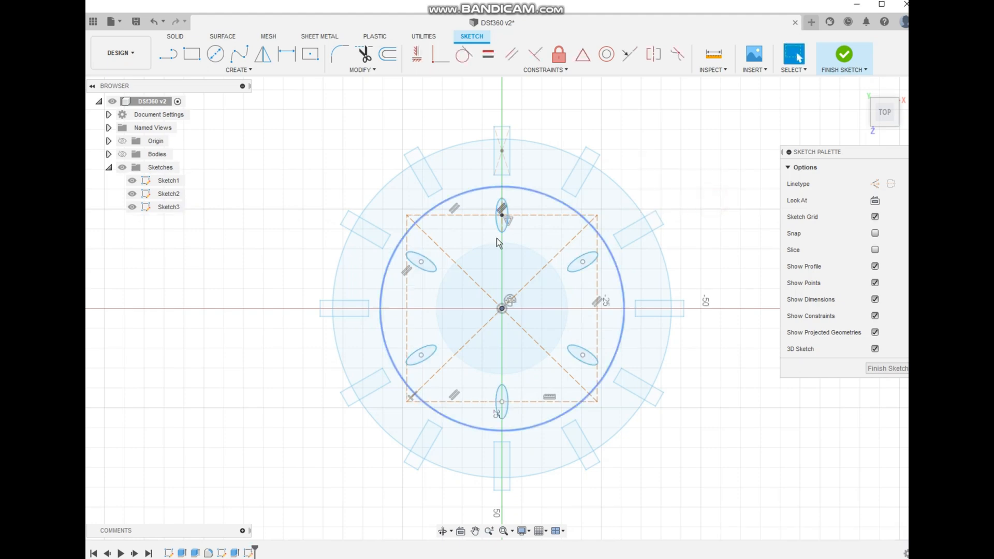
Show the bodies and check the six ellipses against the recess from an angled view.
{"action": "left_click", "coordinate": [445, 531]}
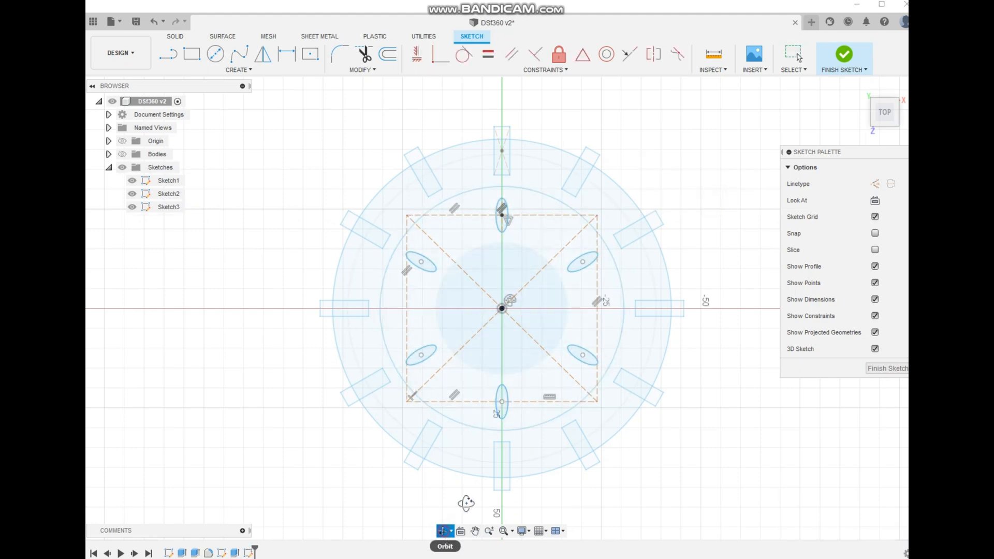
{"action": "mouse_move", "coordinate": [497, 481]}
{"action": "left_mouse_down"}
{"action": "mouse_move", "coordinate": [512, 367]}
{"action": "mouse_move", "coordinate": [508, 396]}
{"action": "left_mouse_up"}
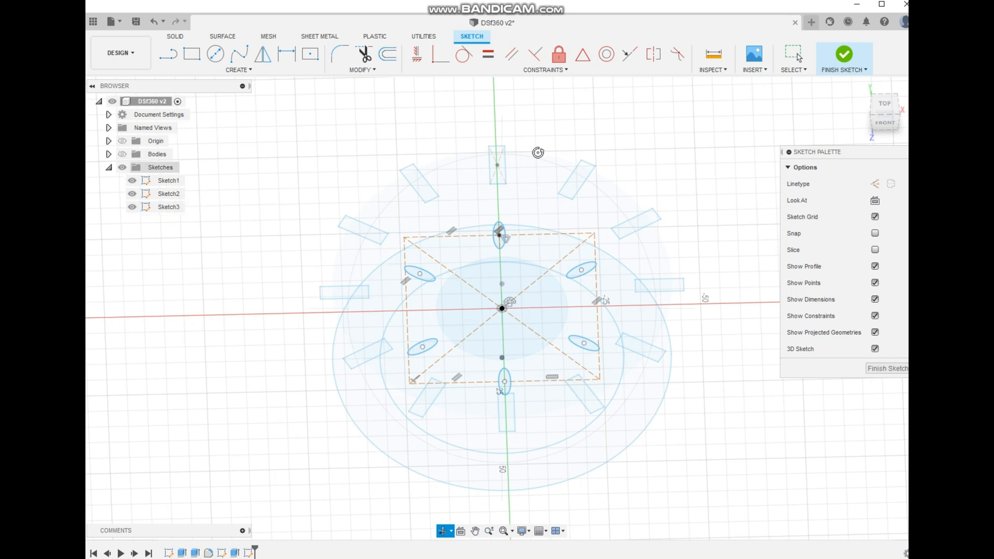
{"action": "left_click", "coordinate": [797, 59]}
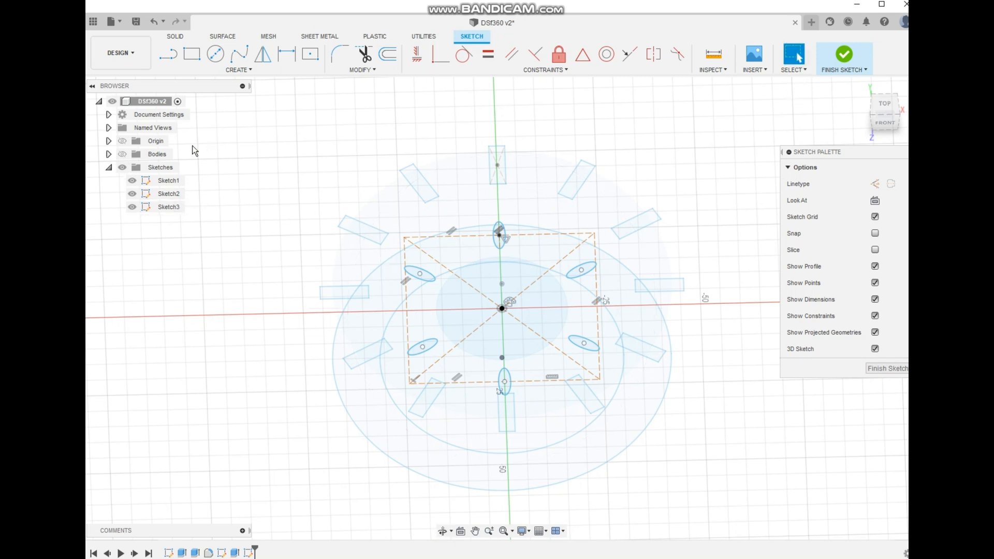
{"action": "left_click", "coordinate": [122, 154]}
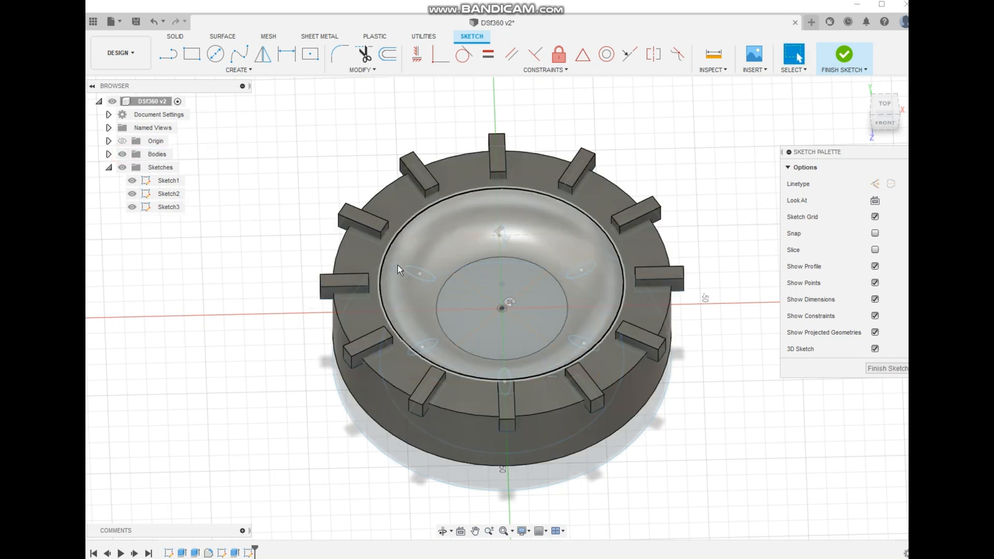
Hide the bodies, Sketch1 and Sketch2, leaving only Sketch3 with the patterned ellipses displayed.
{"action": "left_click", "coordinate": [122, 154]}
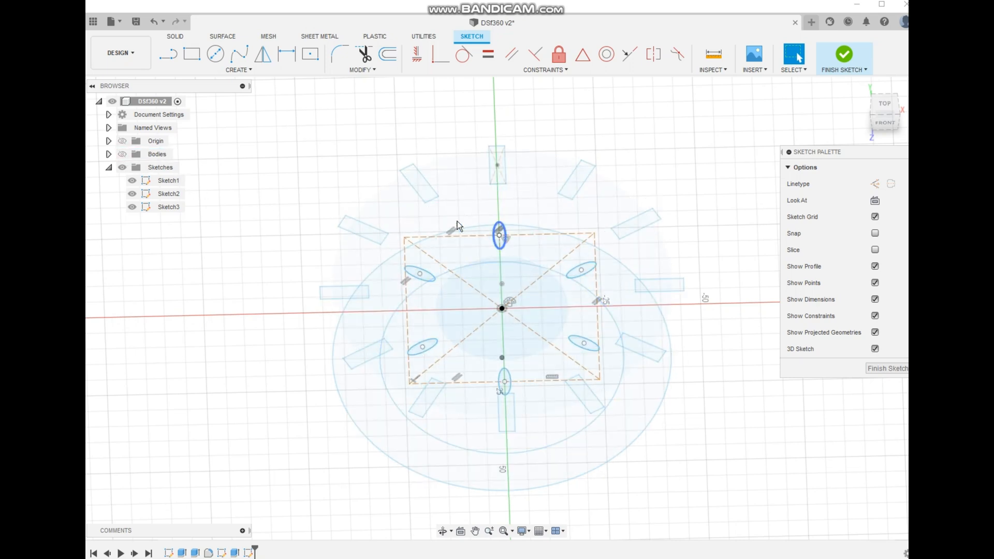
{"action": "left_click", "coordinate": [132, 180]}
{"action": "left_click", "coordinate": [132, 193]}
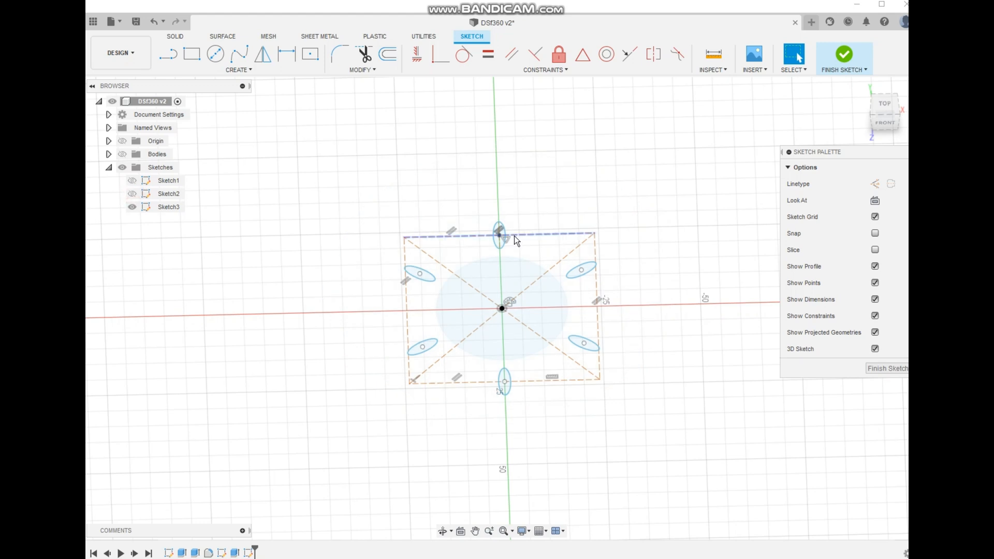
Select only the six ellipse profiles of Sketch3, leaving out the central circle and the construction rectangle with its diagonals.
{"action": "left_click_drag", "start_coordinate": [334, 191], "coordinate": [691, 448]}
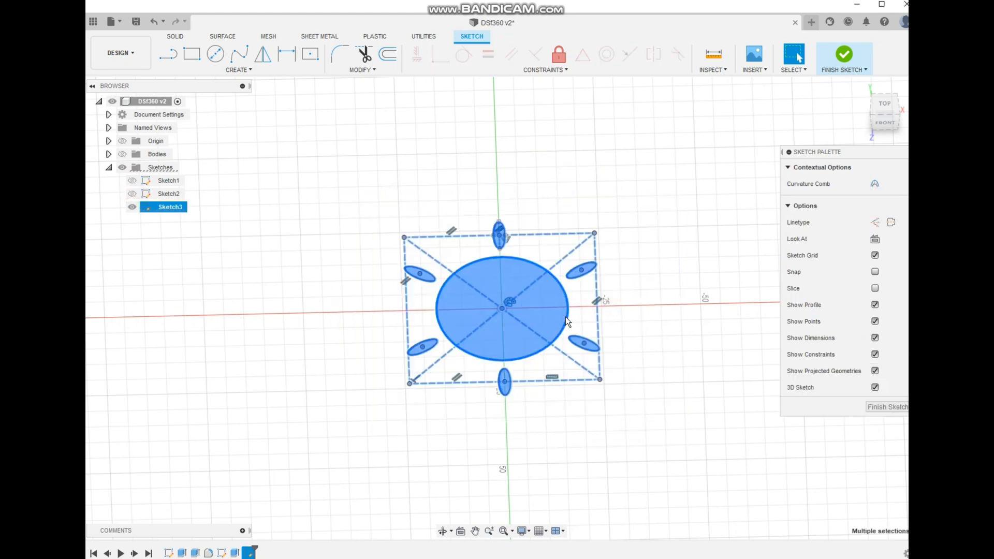
{"action": "left_click", "coordinate": [513, 278], "text": "ctrl"}
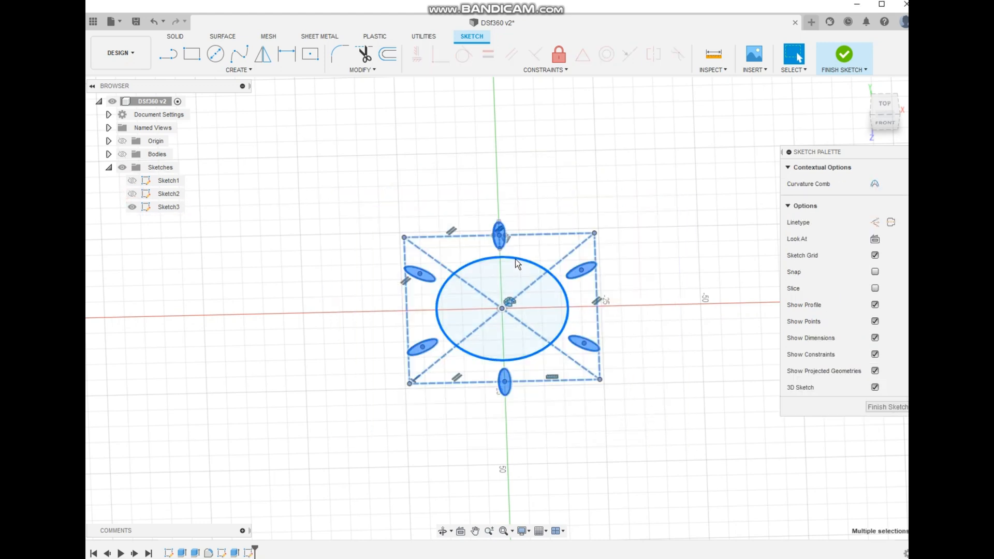
{"action": "left_click", "coordinate": [533, 235], "text": "ctrl"}
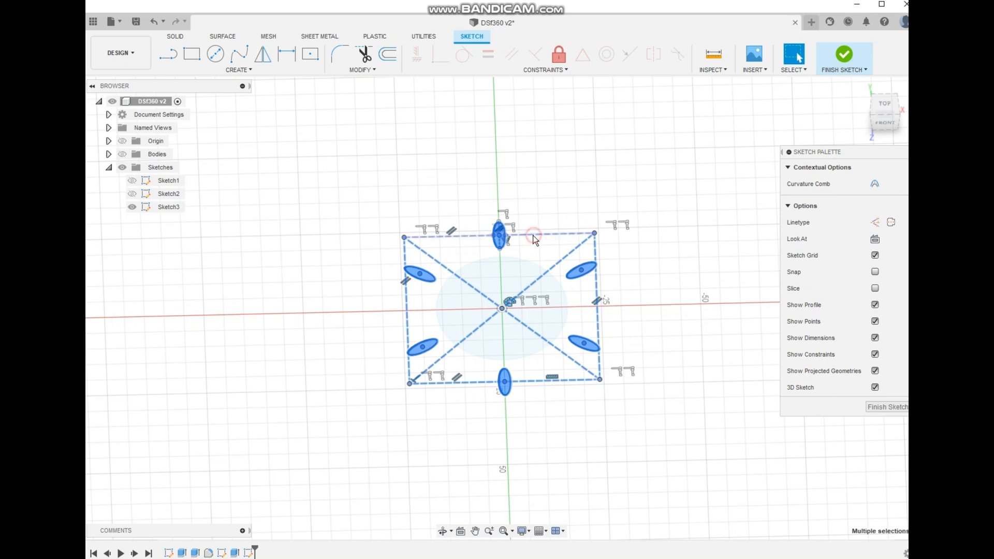
{"action": "left_click", "coordinate": [549, 271], "text": "ctrl"}
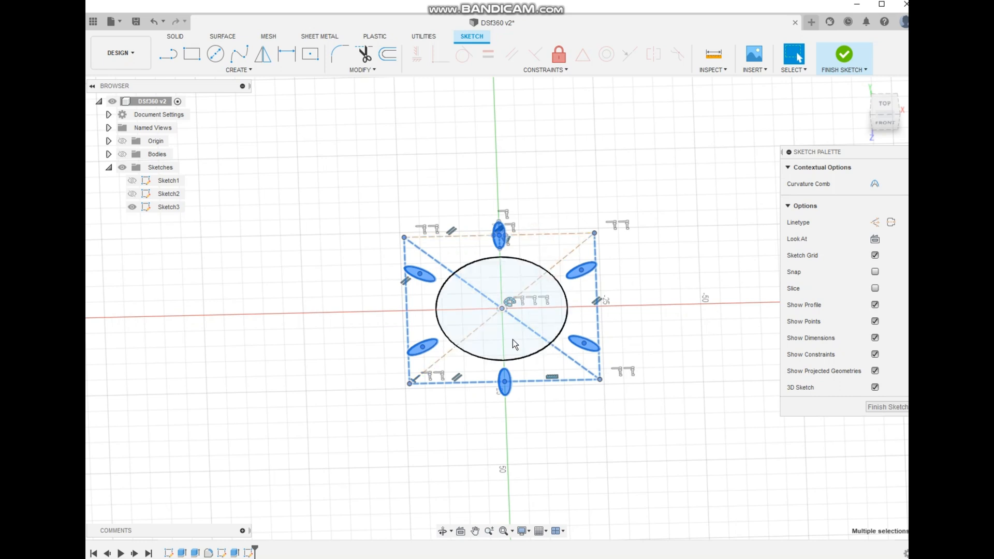
{"action": "left_click", "coordinate": [559, 350], "text": "ctrl"}
{"action": "left_click", "coordinate": [553, 380], "text": "ctrl"}
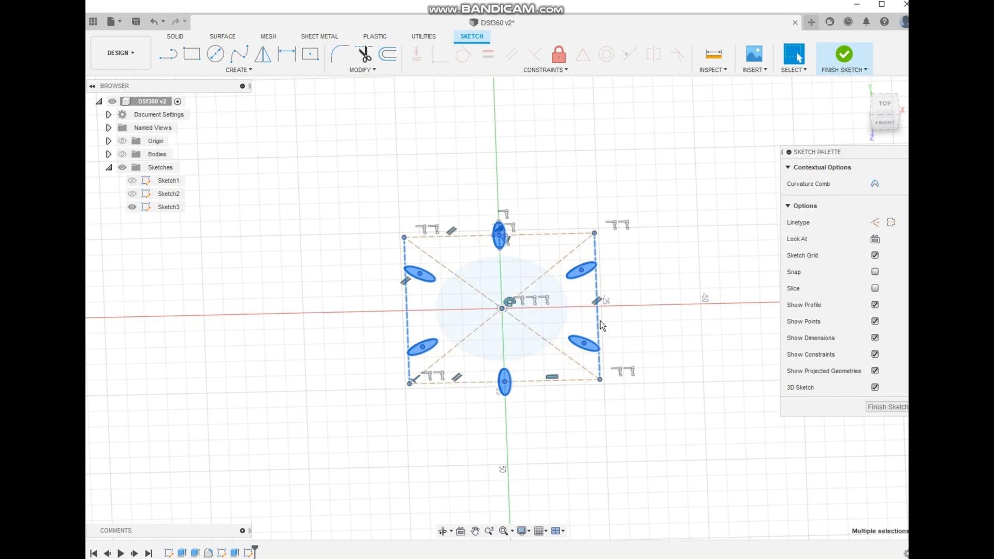
{"action": "left_click", "coordinate": [598, 321], "text": "ctrl"}
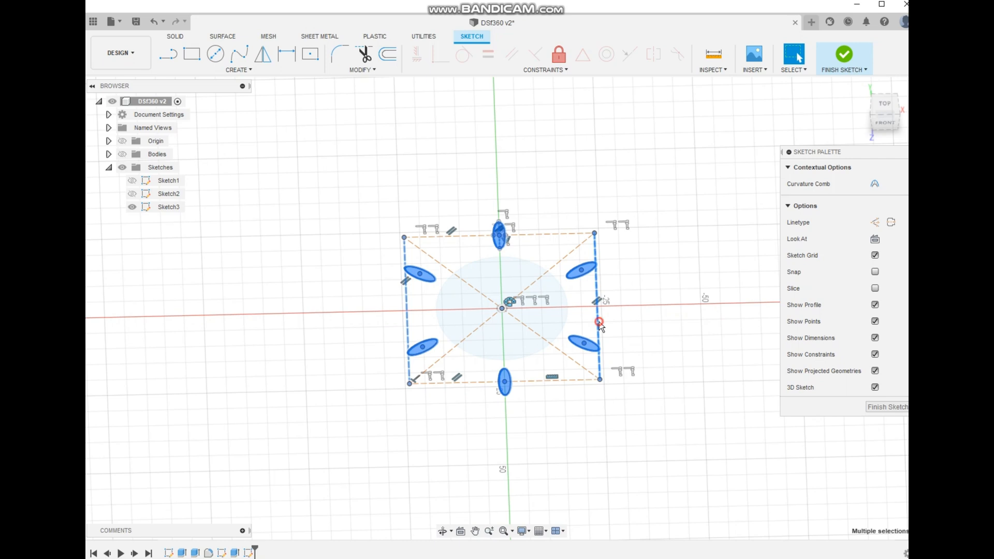
{"action": "left_click", "coordinate": [407, 302], "text": "ctrl"}
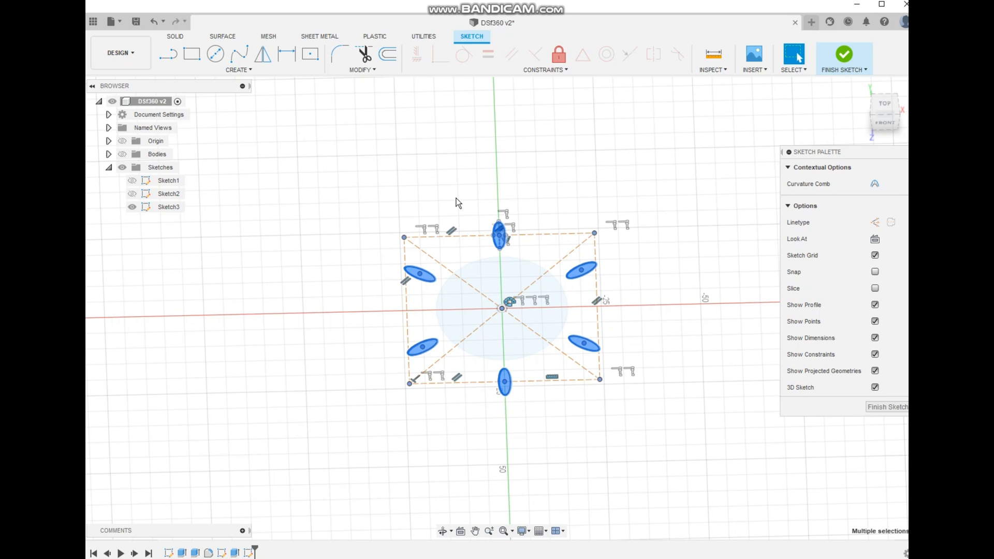
Show the bodies and extrude the six selected ellipses 10 mm as a cut into the recess wall.
{"action": "key", "text": "e"}
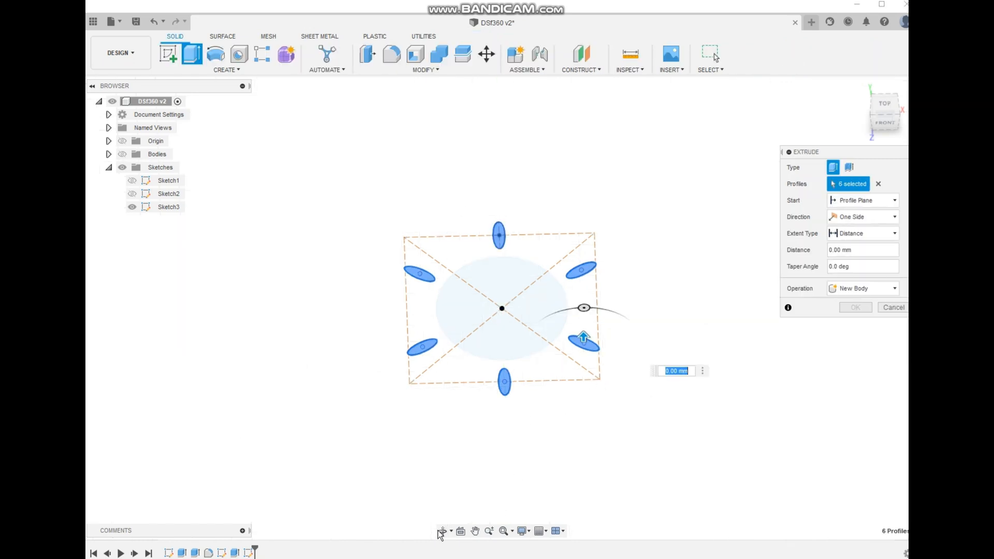
{"action": "left_click", "coordinate": [442, 530]}
{"action": "left_click_drag", "start_coordinate": [490, 457], "coordinate": [495, 401]}
{"action": "key", "text": "Escape"}
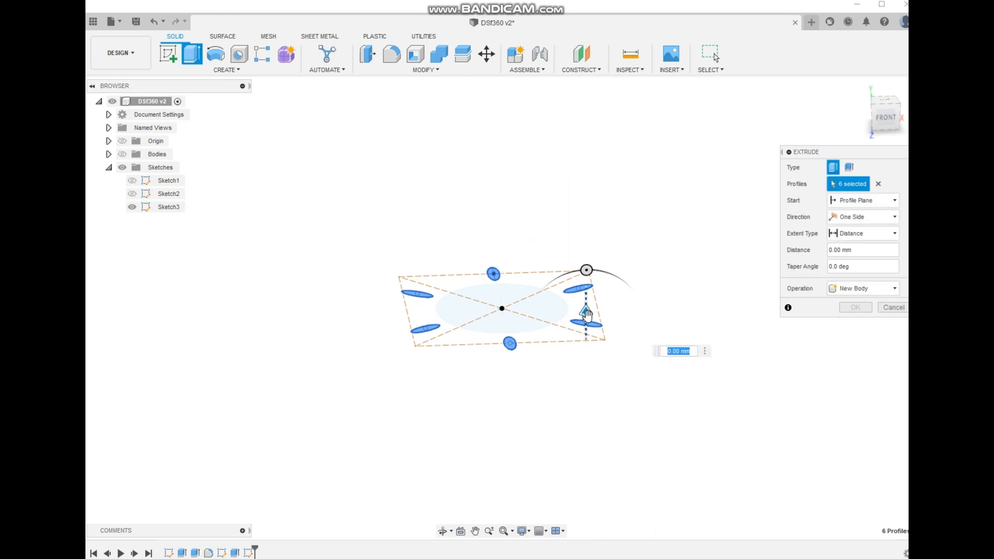
{"action": "left_click_drag", "start_coordinate": [586, 314], "coordinate": [585, 295]}
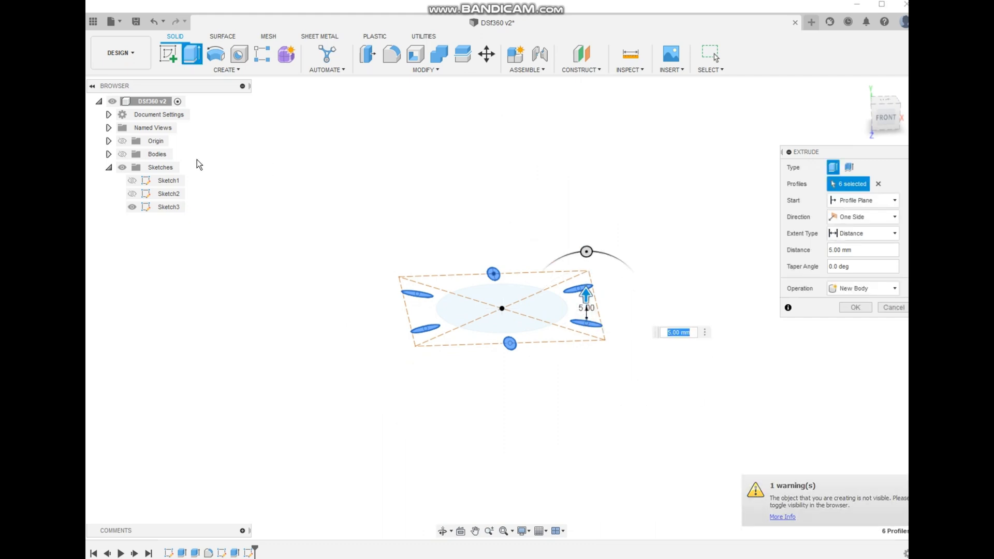
{"action": "left_click", "coordinate": [123, 154]}
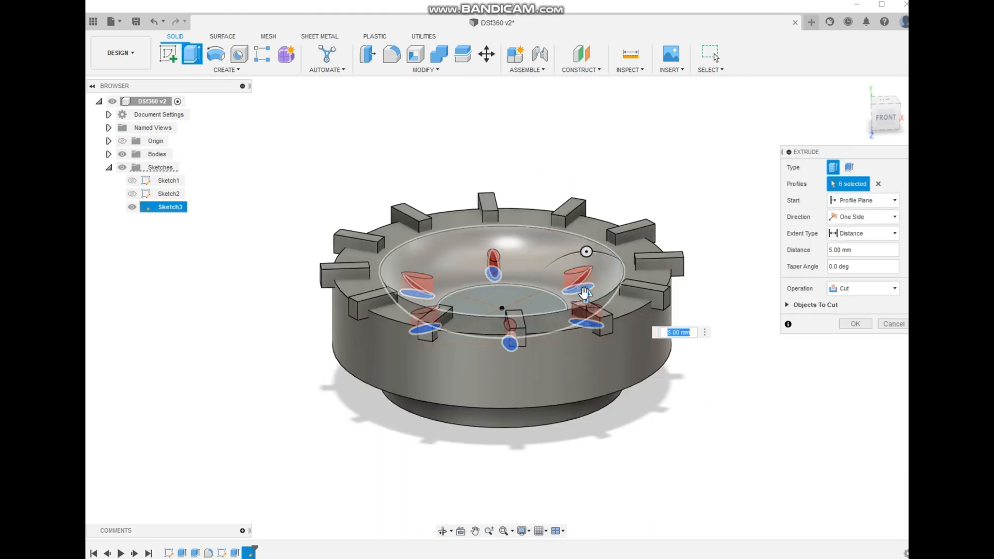
{"action": "left_click_drag", "start_coordinate": [584, 293], "coordinate": [587, 282]}
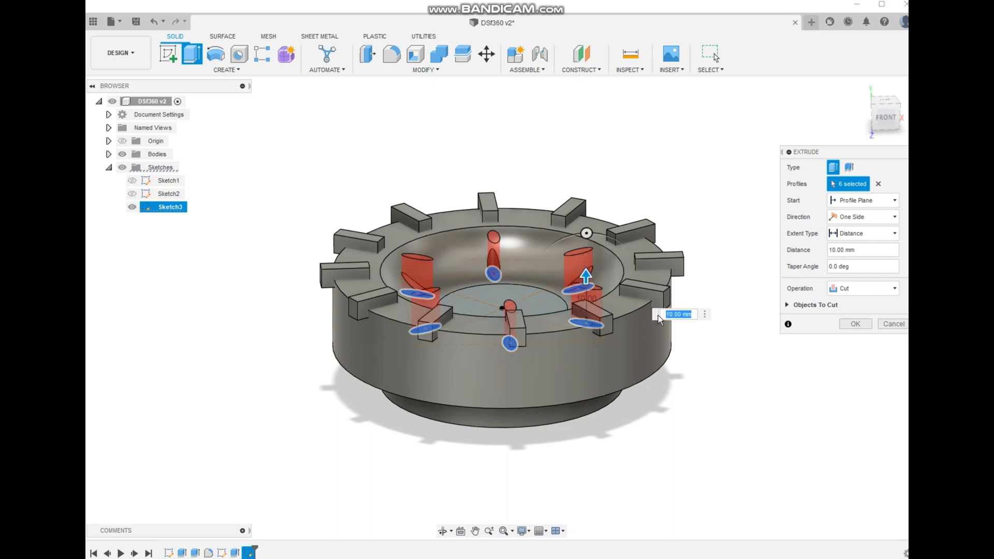
{"action": "left_click", "coordinate": [847, 325]}
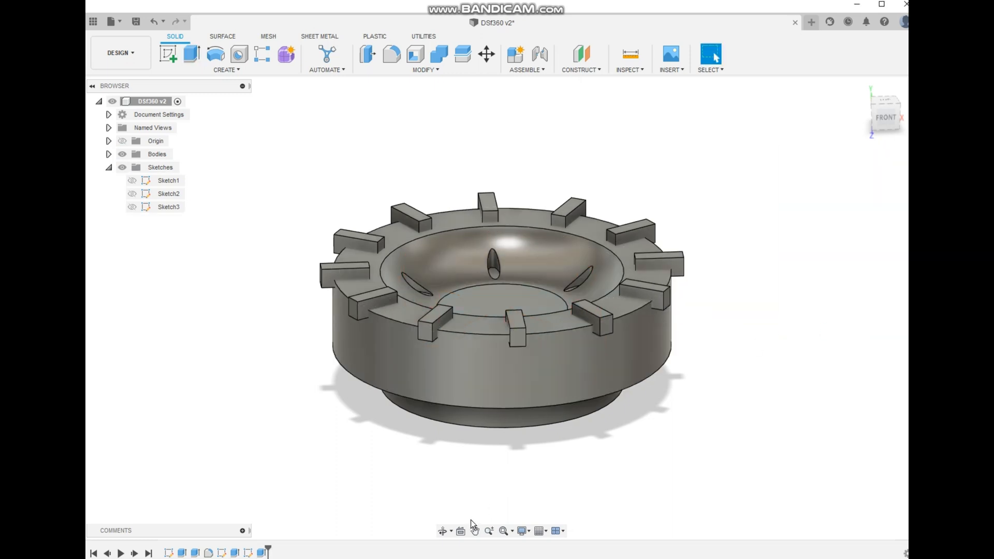
Inspect the six elliptical cuts in the recess from several angles.
{"action": "left_click", "coordinate": [445, 532]}
{"action": "left_click_drag", "start_coordinate": [482, 313], "coordinate": [567, 374]}
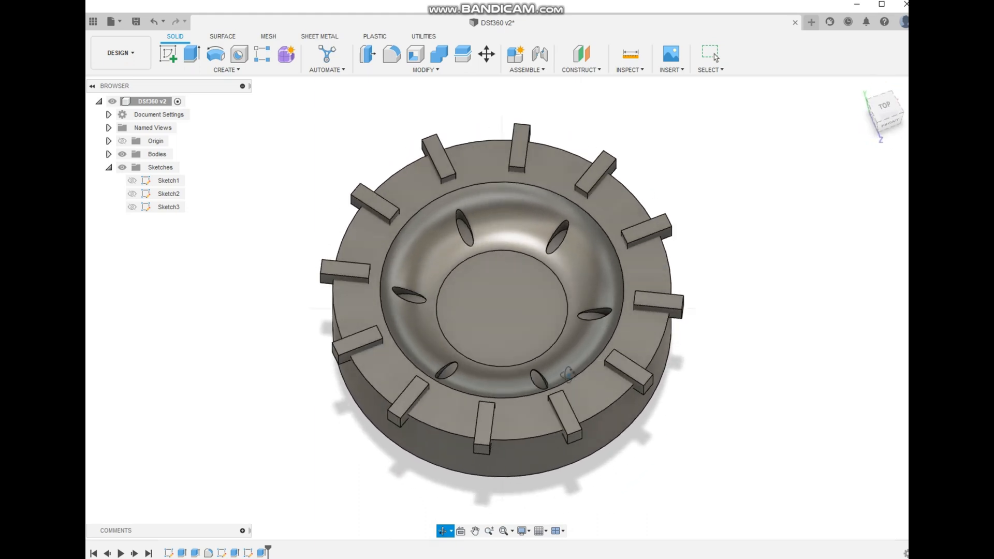
{"action": "left_click_drag", "start_coordinate": [510, 338], "coordinate": [544, 333]}
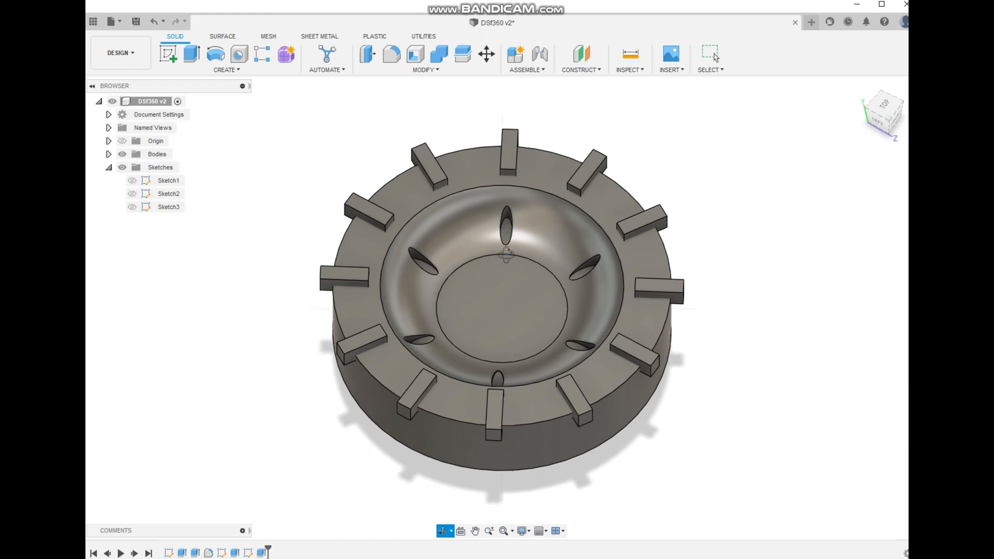
{"action": "left_click", "coordinate": [711, 54]}
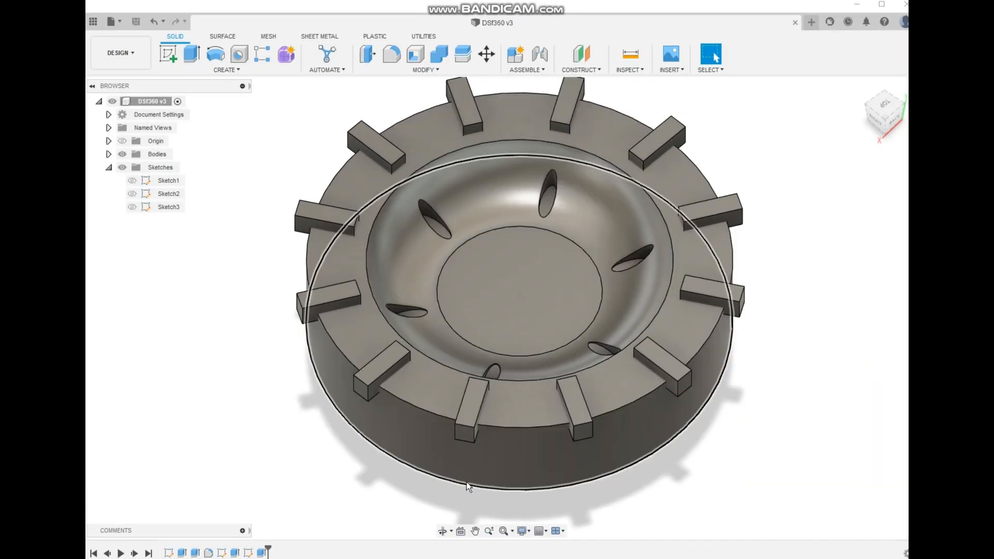
{"action": "left_click", "coordinate": [443, 531]}
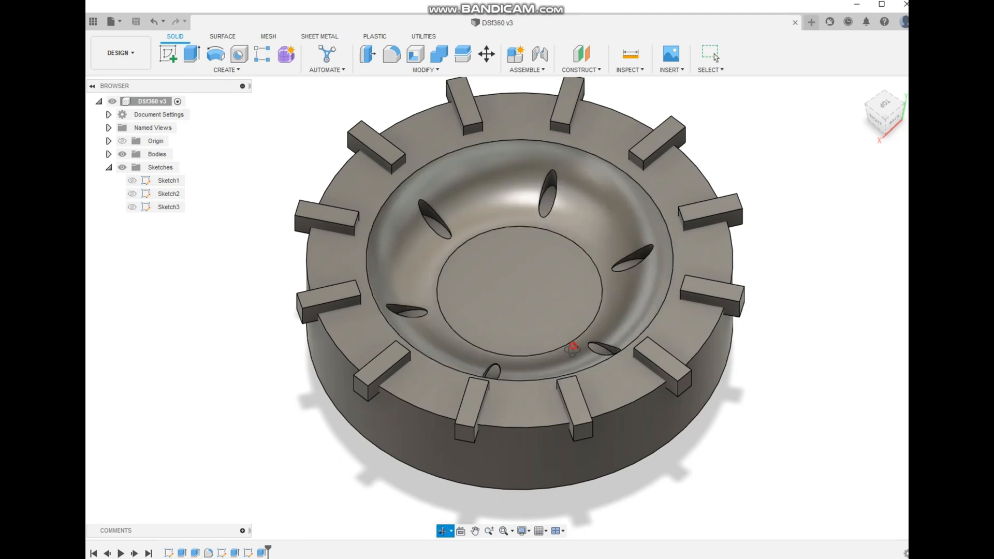
{"action": "left_click_drag", "start_coordinate": [572, 342], "coordinate": [508, 334]}
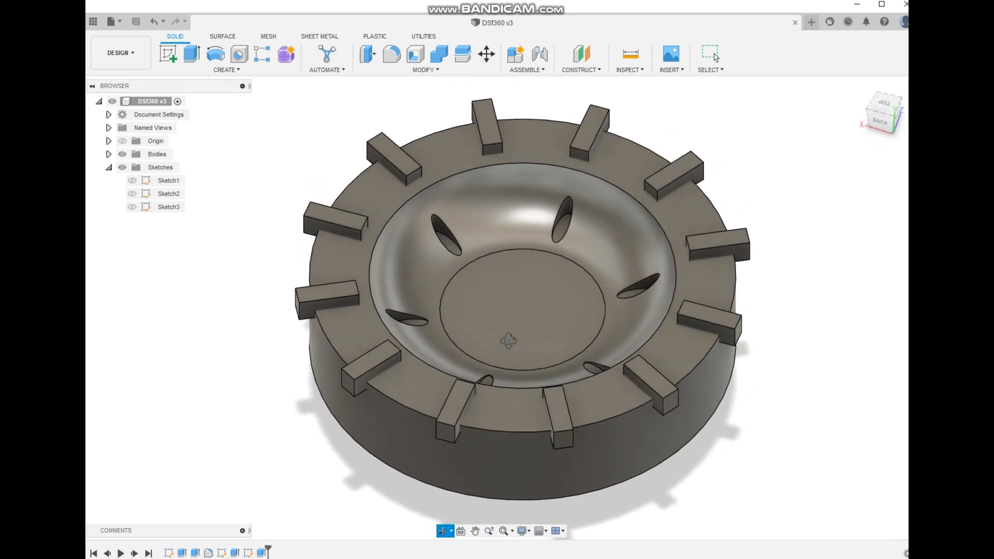
{"action": "left_click", "coordinate": [711, 54]}
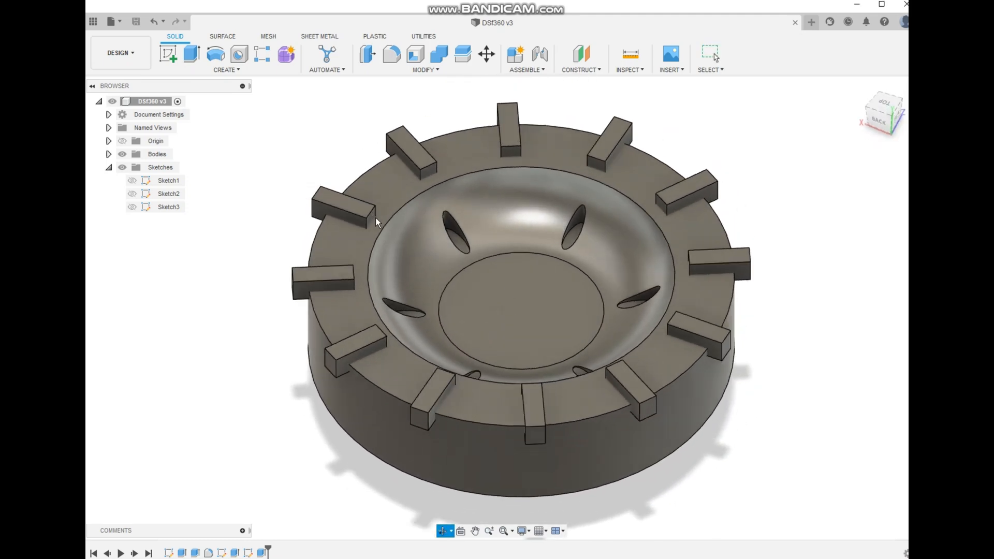
Fillet the upper outer edge of one rim block with an 18 mm radius.
{"action": "left_click", "coordinate": [293, 276]}
{"action": "key", "text": "f"}
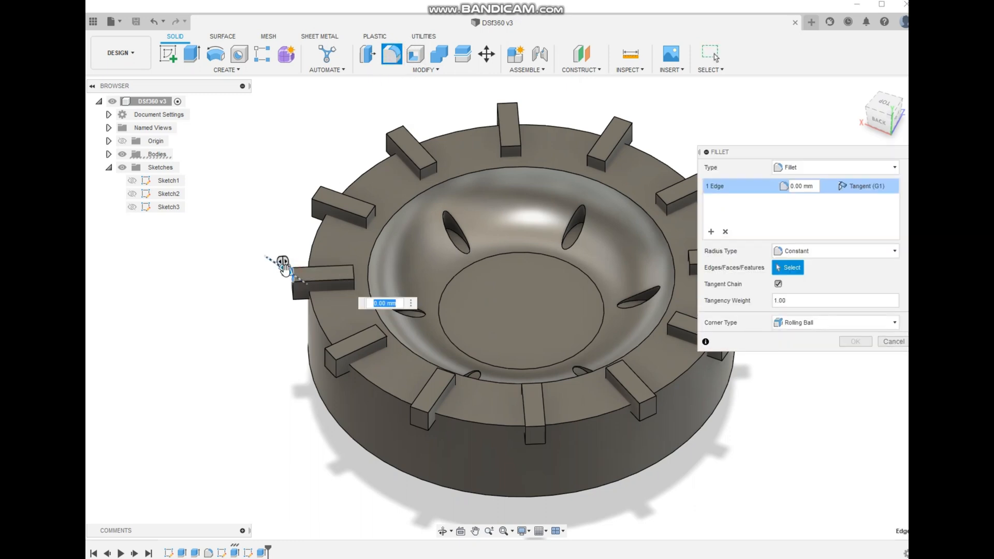
{"action": "left_click_drag", "start_coordinate": [284, 269], "coordinate": [312, 286]}
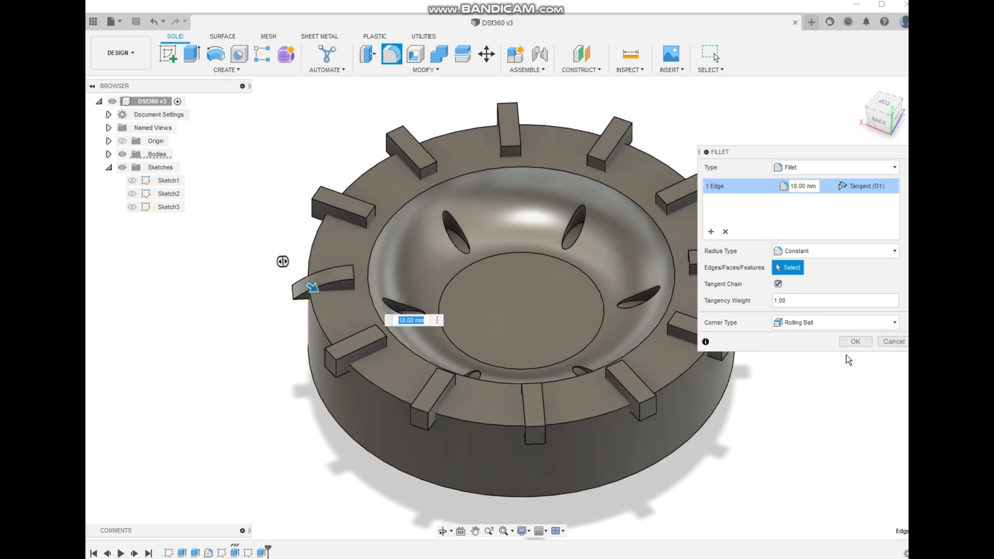
{"action": "left_click", "coordinate": [855, 342]}
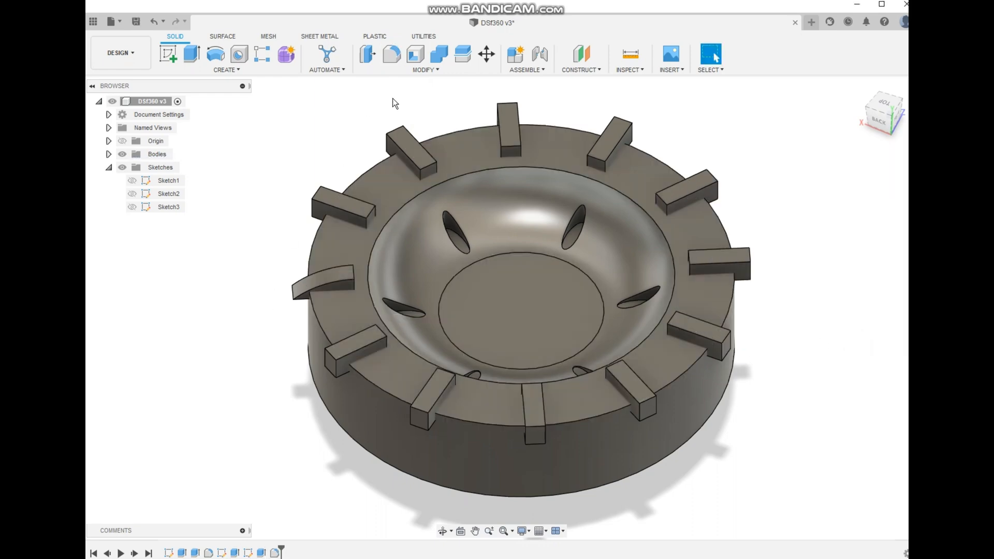
Reopen Sketch3 for editing and hide the bodies.
{"action": "left_click", "coordinate": [444, 531]}
{"action": "left_click_drag", "start_coordinate": [468, 445], "coordinate": [491, 438]}
{"action": "middle_click_drag", "start_coordinate": [542, 408], "coordinate": [515, 431], "text": "shift"}
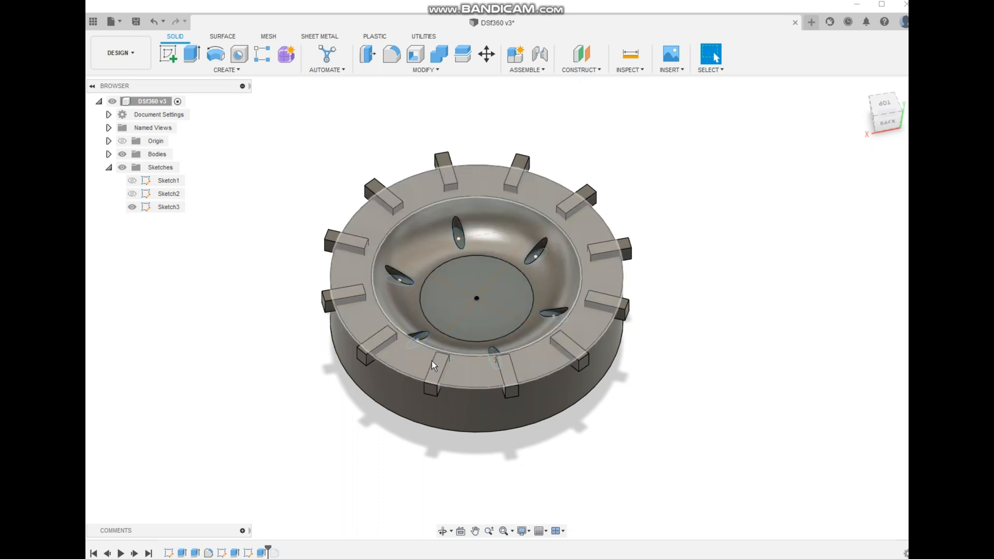
{"action": "right_click", "coordinate": [170, 208]}
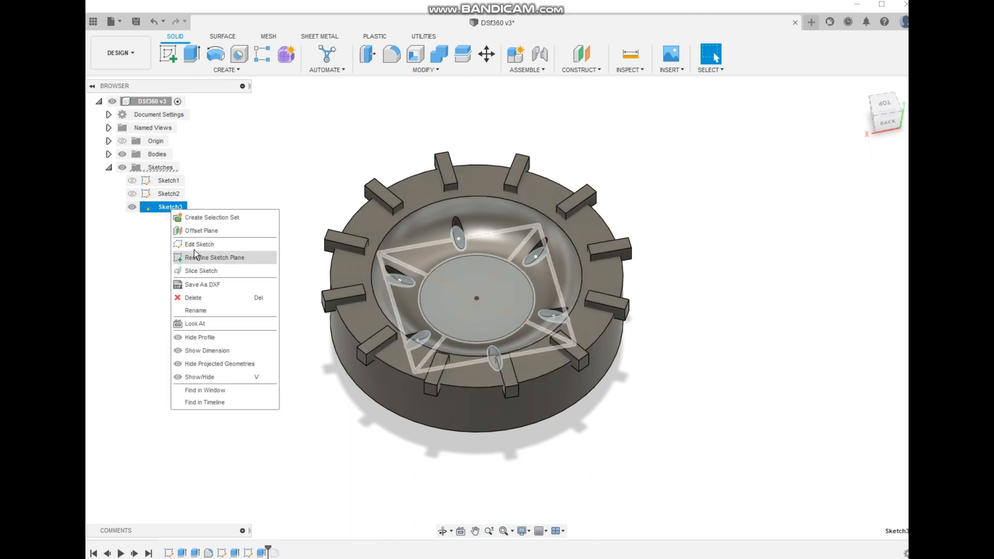
{"action": "left_click", "coordinate": [198, 243]}
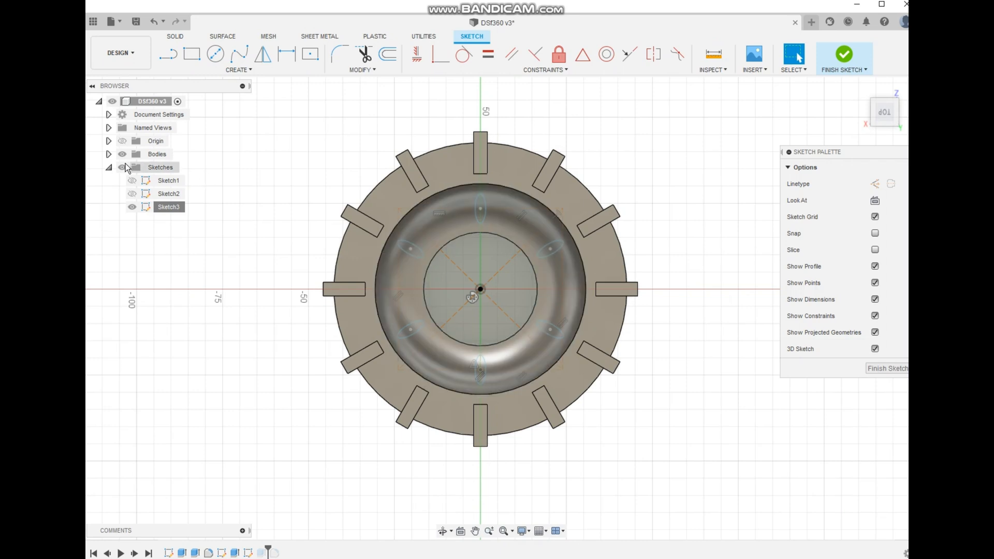
{"action": "left_click", "coordinate": [122, 154]}
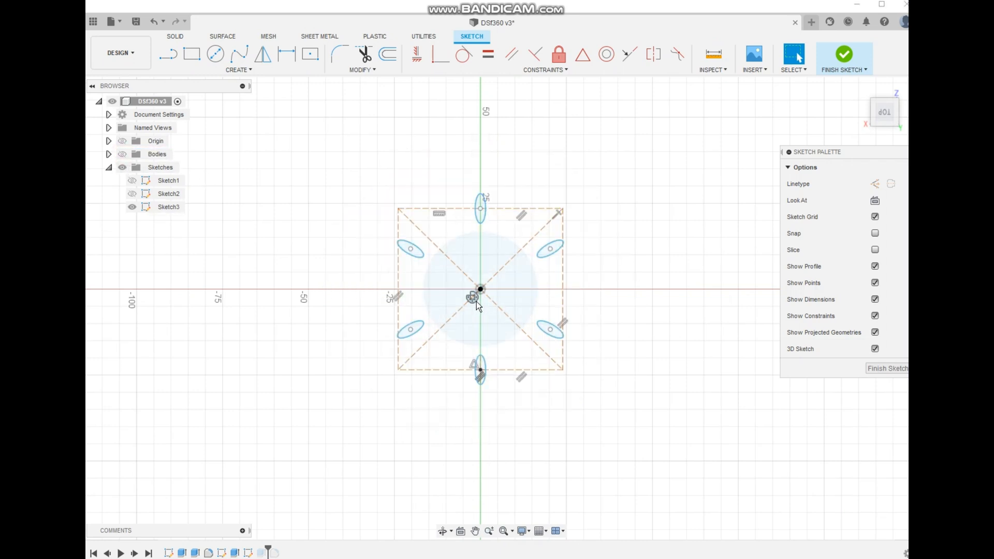
{"action": "left_click", "coordinate": [442, 538]}
{"action": "scroll", "coordinate": [479, 433], "scroll_direction": "up", "scroll_amount": 3}
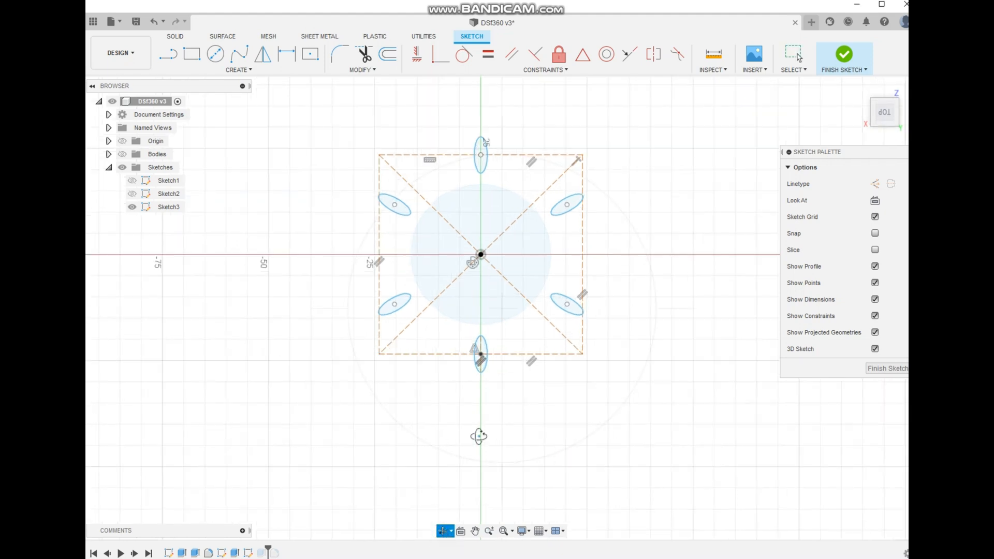
{"action": "key", "text": "Escape"}
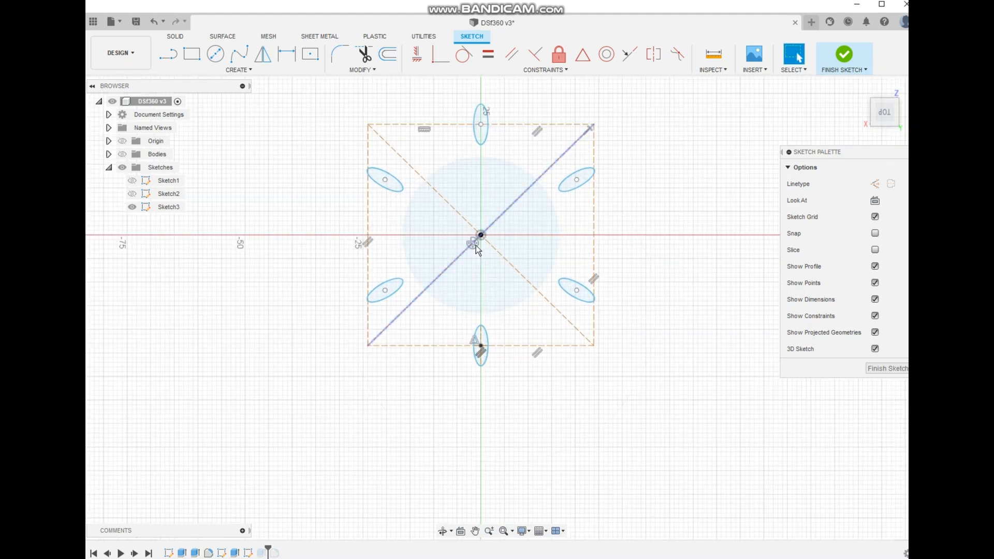
{"action": "double_click", "coordinate": [474, 246]}
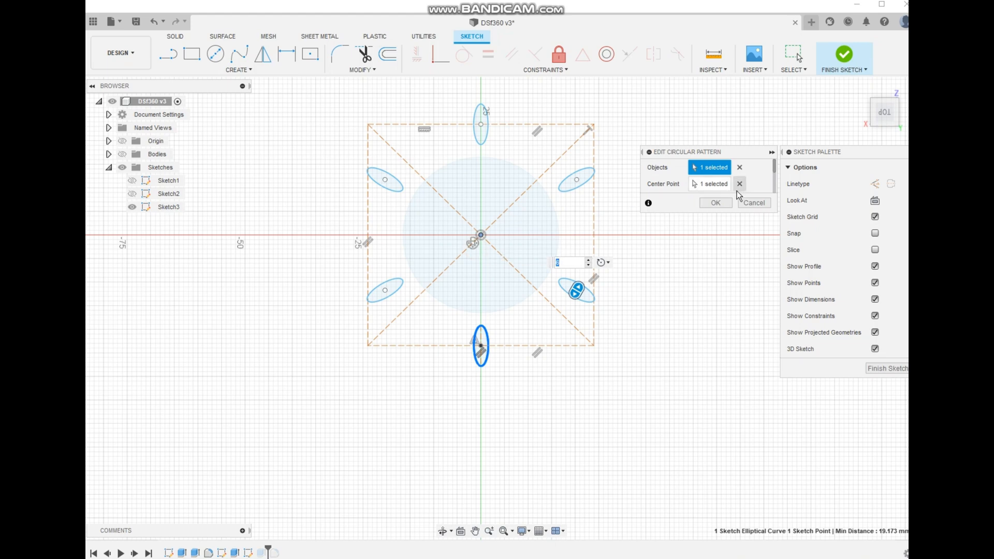
{"action": "left_click", "coordinate": [755, 203]}
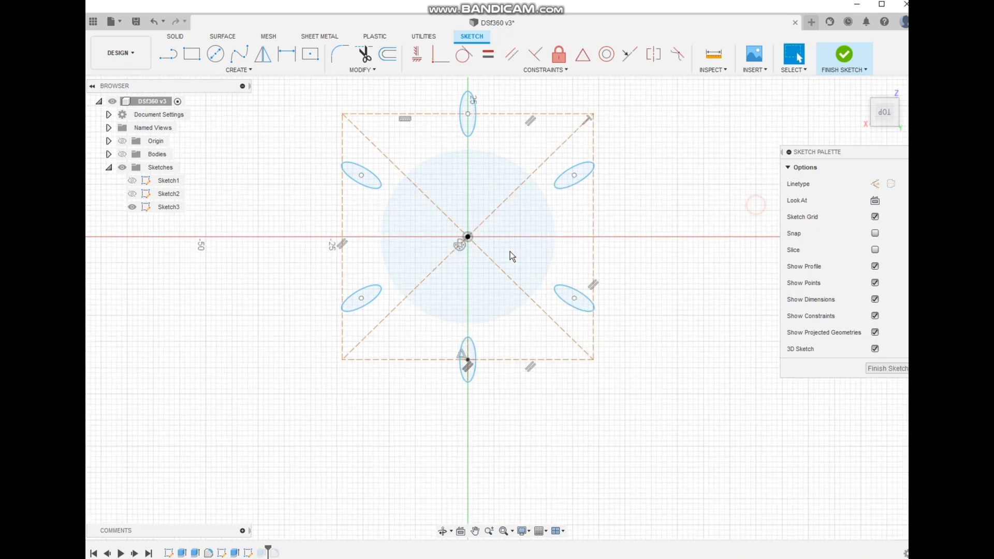
Set the ellipses' circular pattern quantity to 9, and finish the sketch with the bodies shown.
{"action": "double_click", "coordinate": [465, 250]}
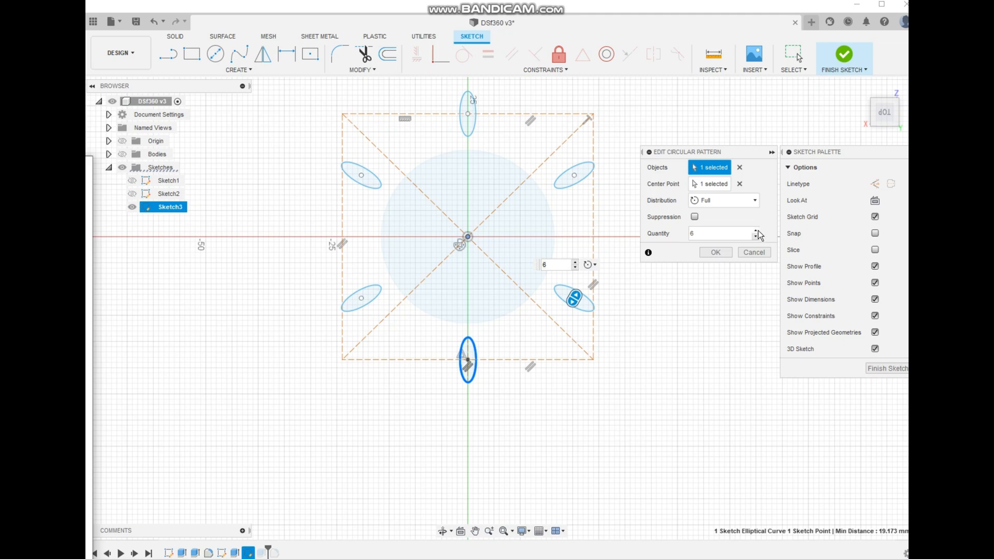
{"action": "left_click", "coordinate": [755, 231]}
{"action": "left_click", "coordinate": [756, 231]}
{"action": "left_click", "coordinate": [755, 230]}
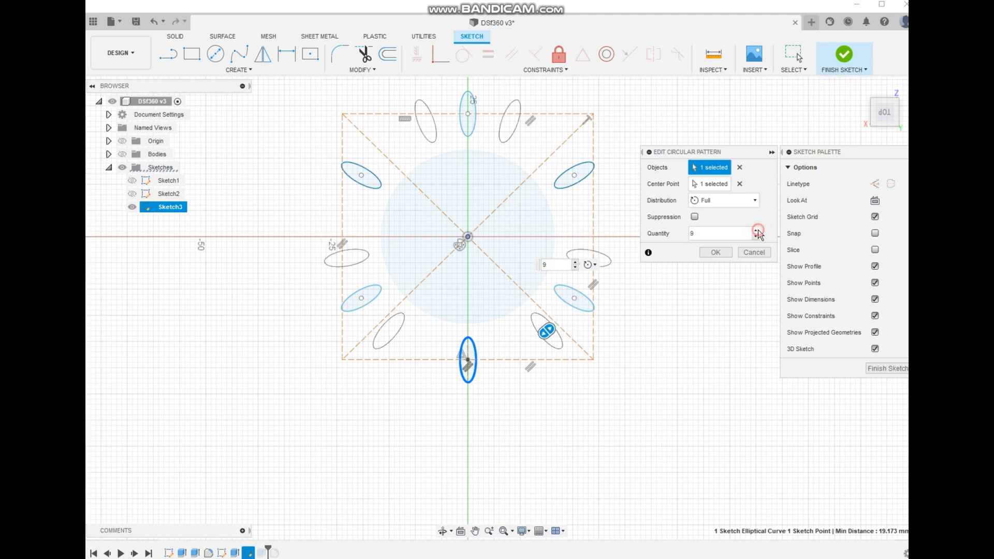
{"action": "left_click", "coordinate": [723, 252]}
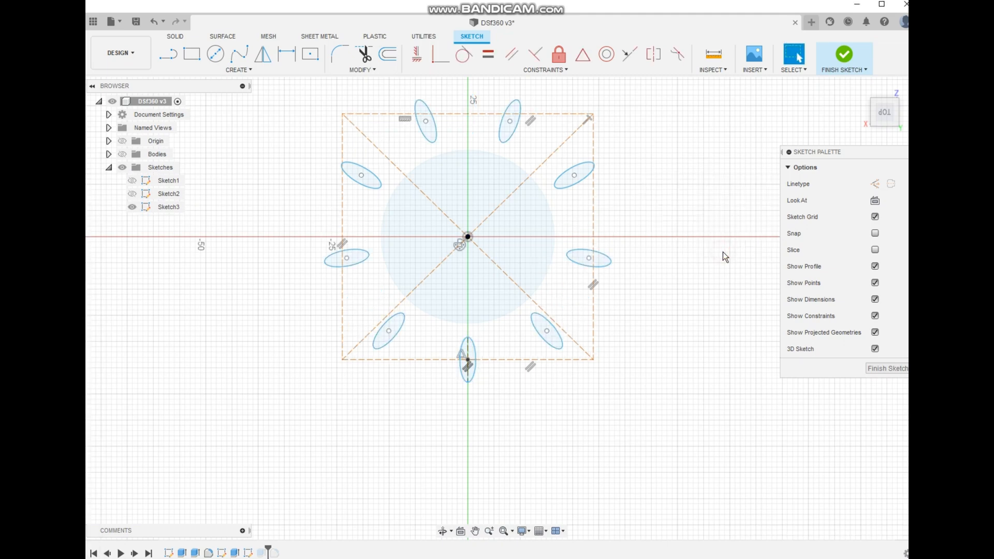
{"action": "left_click", "coordinate": [121, 154]}
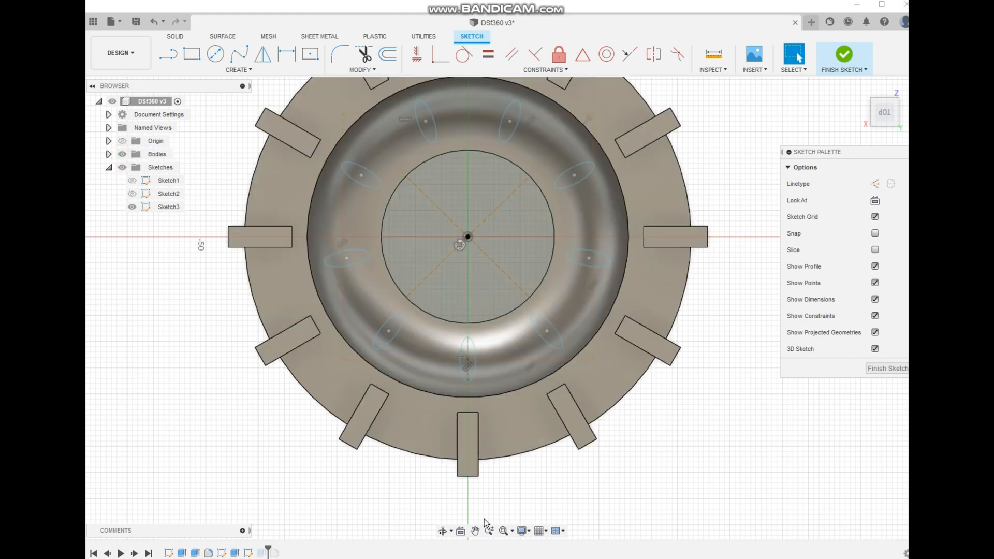
{"action": "left_click", "coordinate": [843, 56]}
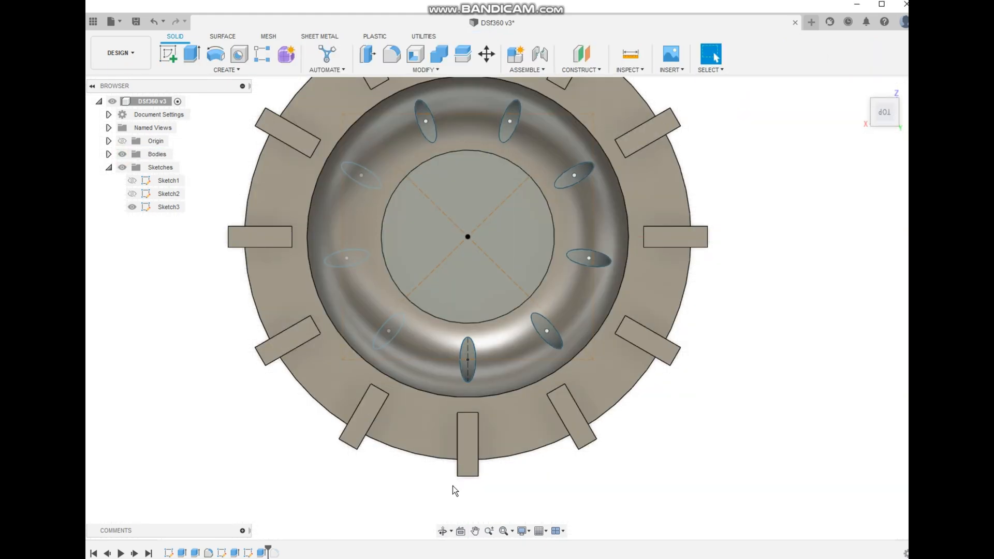
Extrude the three remaining uncut ellipses of Sketch3 as a cut into the recess surface.
{"action": "left_click", "coordinate": [443, 531]}
{"action": "left_click_drag", "start_coordinate": [535, 382], "coordinate": [550, 348]}
{"action": "middle_click_drag", "start_coordinate": [549, 347], "coordinate": [512, 352], "text": "shift"}
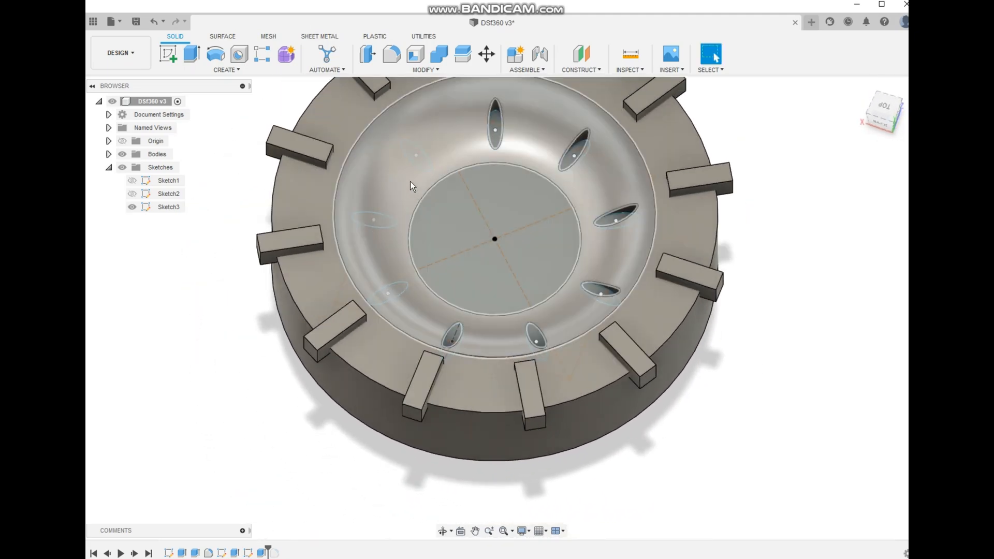
{"action": "left_click", "coordinate": [411, 156]}
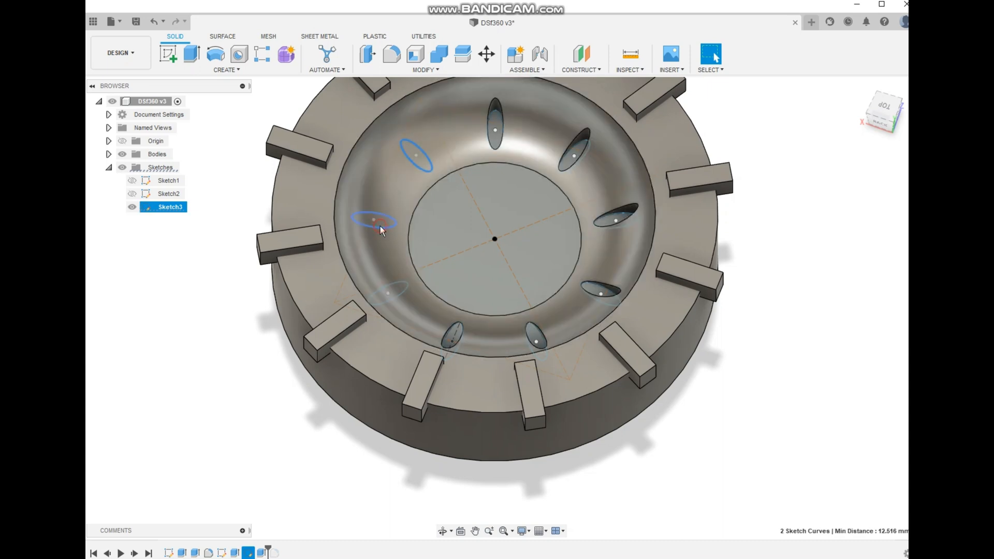
{"action": "left_click", "coordinate": [398, 289]}
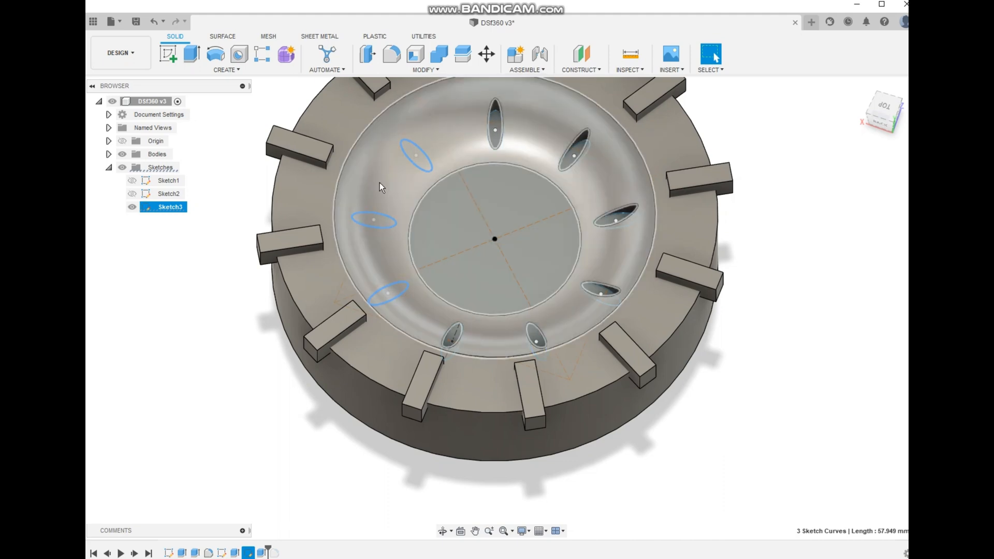
{"action": "scroll", "coordinate": [500, 324], "scroll_direction": "down", "scroll_amount": 3}
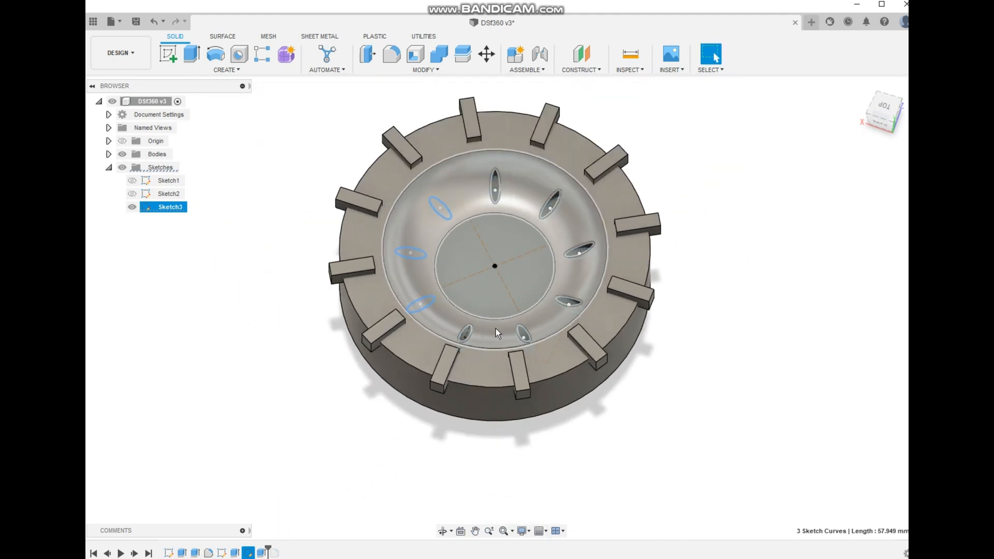
{"action": "key", "text": "e"}
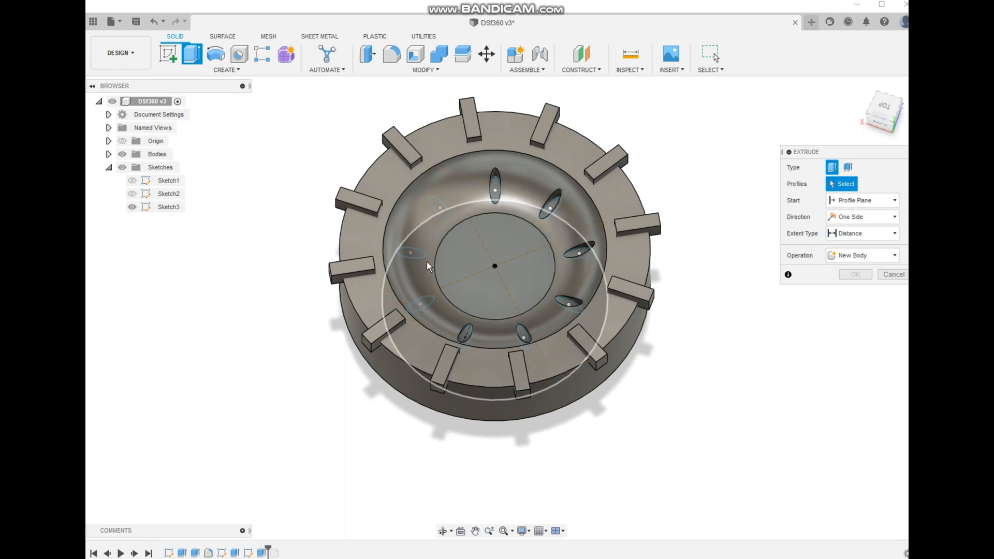
{"action": "left_click", "coordinate": [433, 207]}
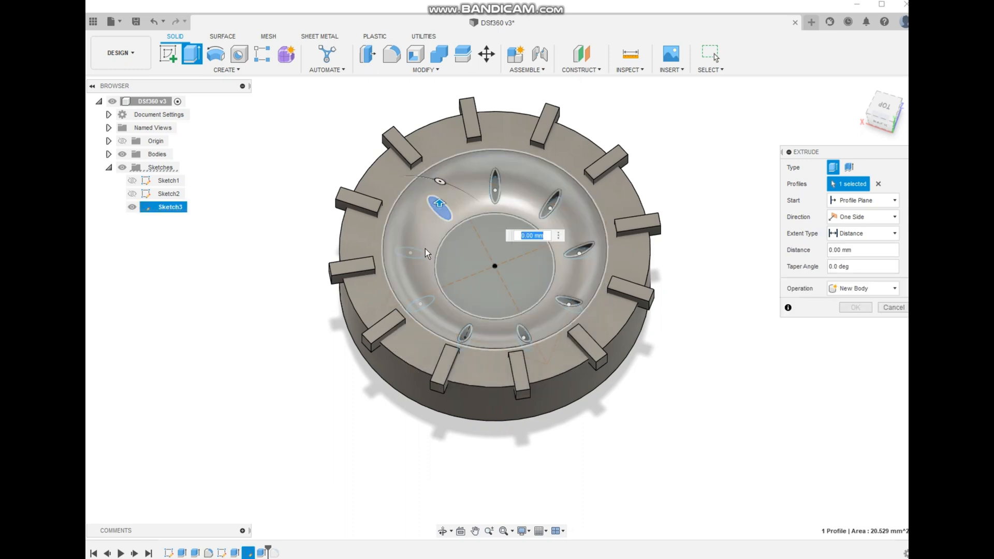
{"action": "left_click", "coordinate": [416, 262]}
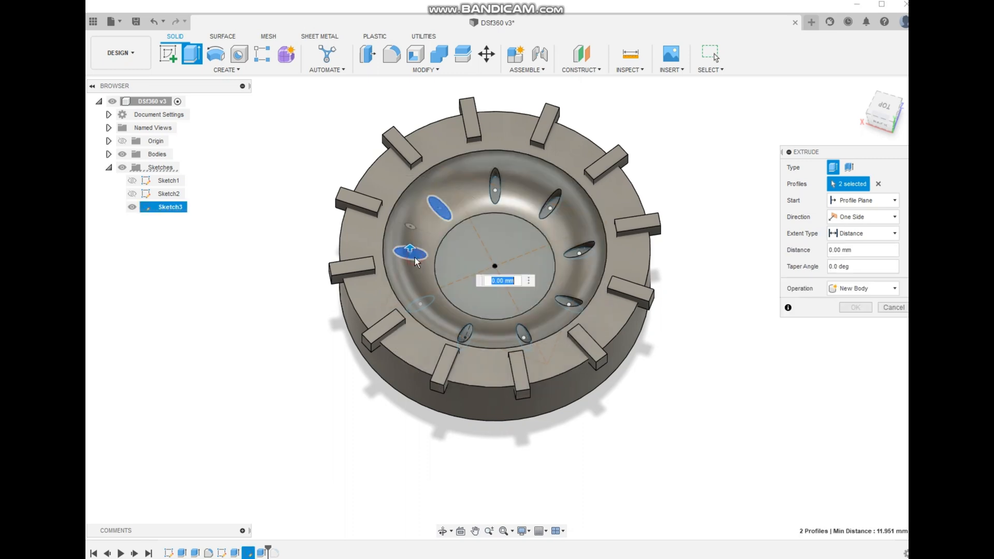
{"action": "left_click", "coordinate": [421, 304]}
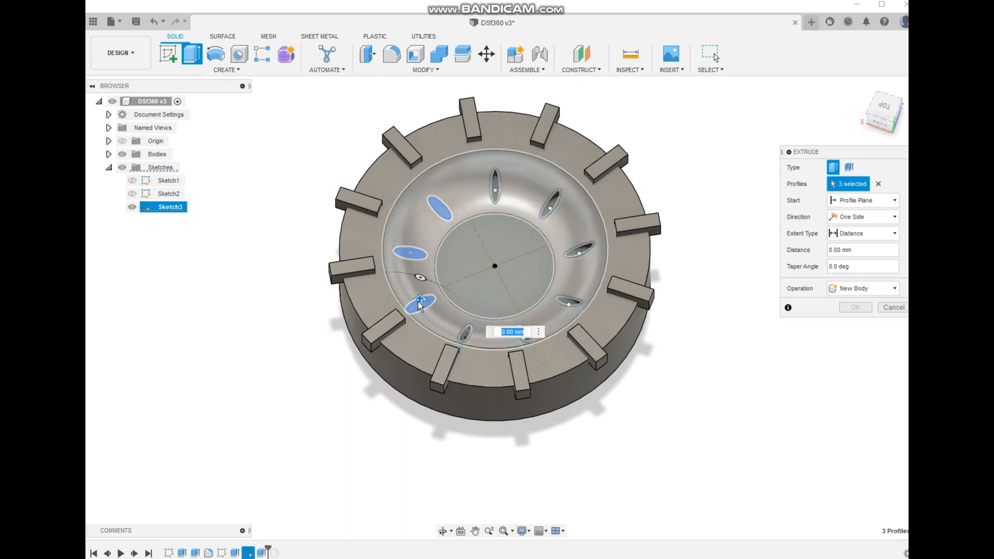
{"action": "left_click_drag", "start_coordinate": [421, 300], "coordinate": [419, 291]}
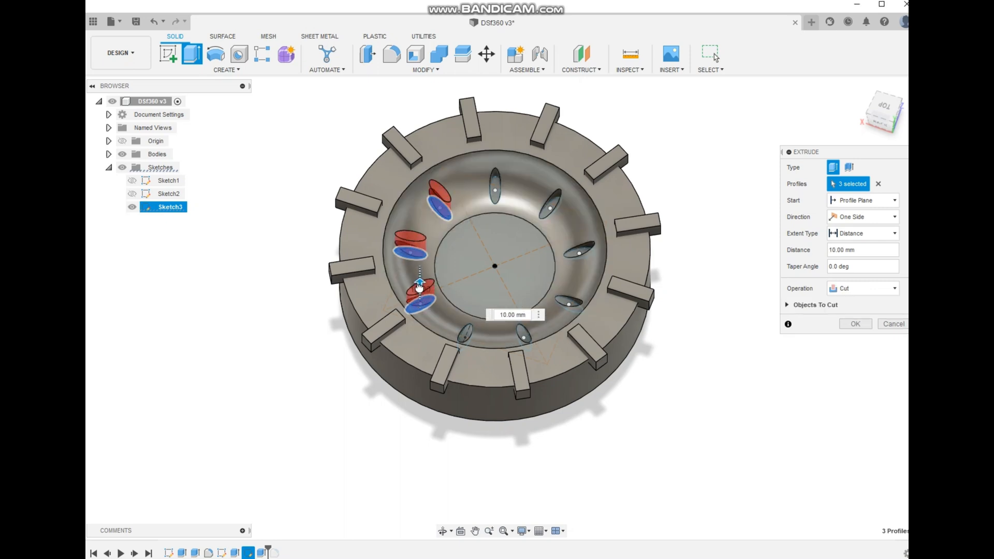
{"action": "left_click", "coordinate": [855, 323]}
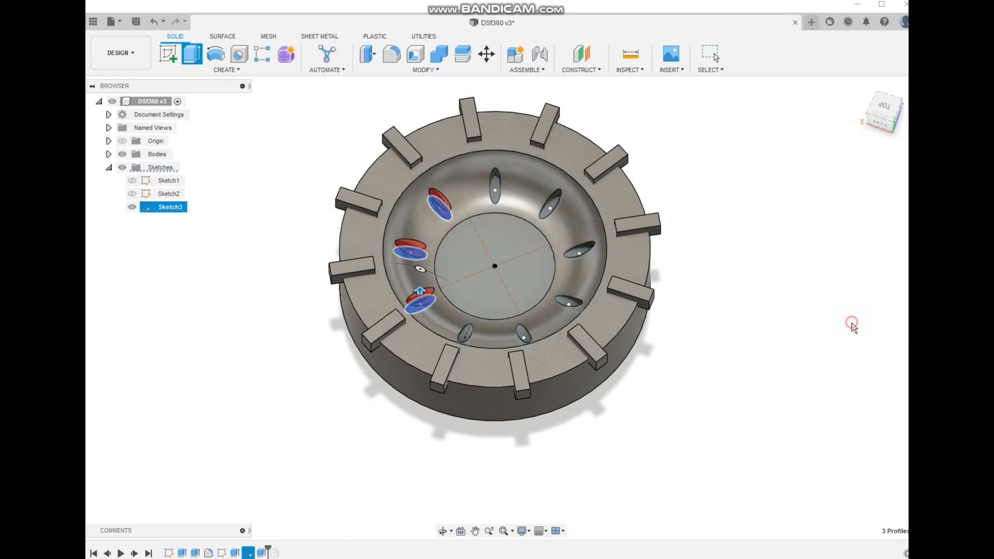
Hide the ellipse sketch and inspect the elliptical cuts in the recess from an oblique angle.
{"action": "left_click", "coordinate": [122, 167]}
{"action": "left_click", "coordinate": [446, 531]}
{"action": "left_click_drag", "start_coordinate": [517, 432], "coordinate": [395, 443]}
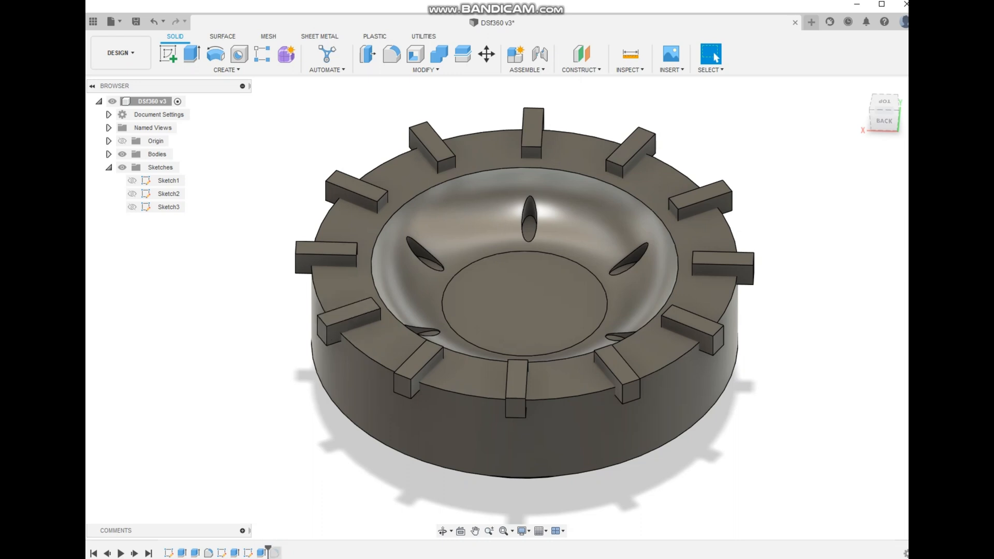